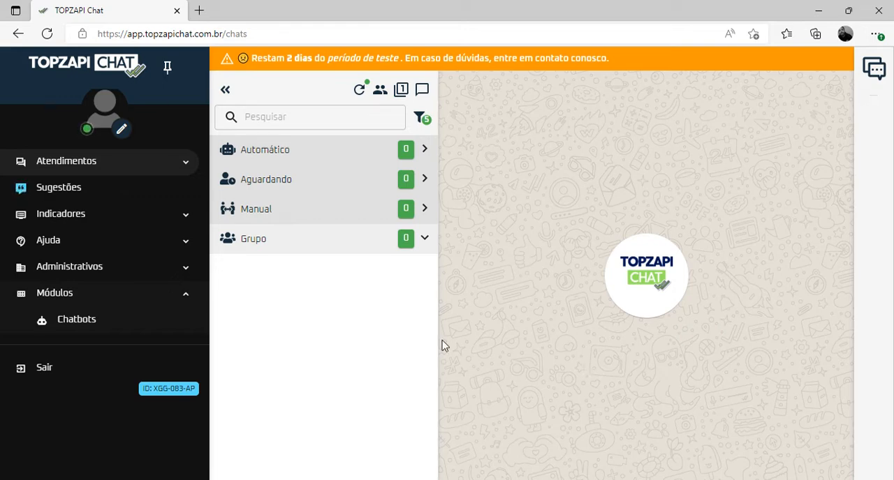
Open the Principal chatbot of Seu negócio for editing
left_click(118, 325)
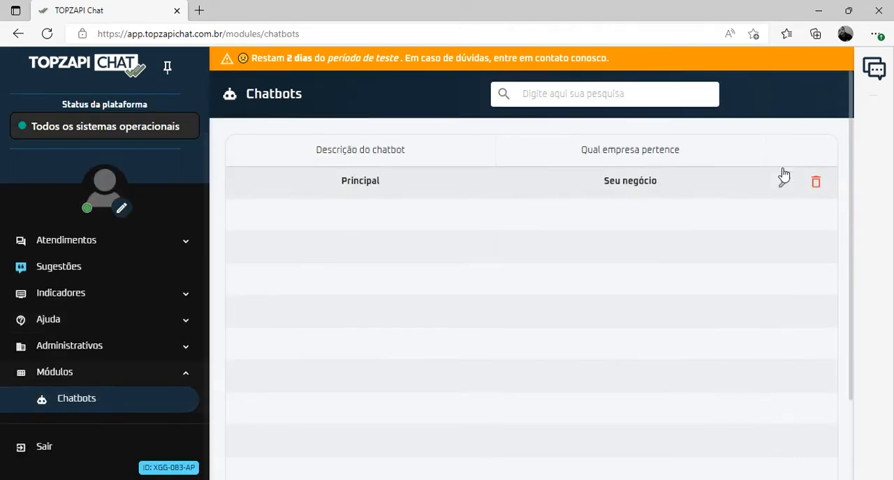
left_click(783, 181)
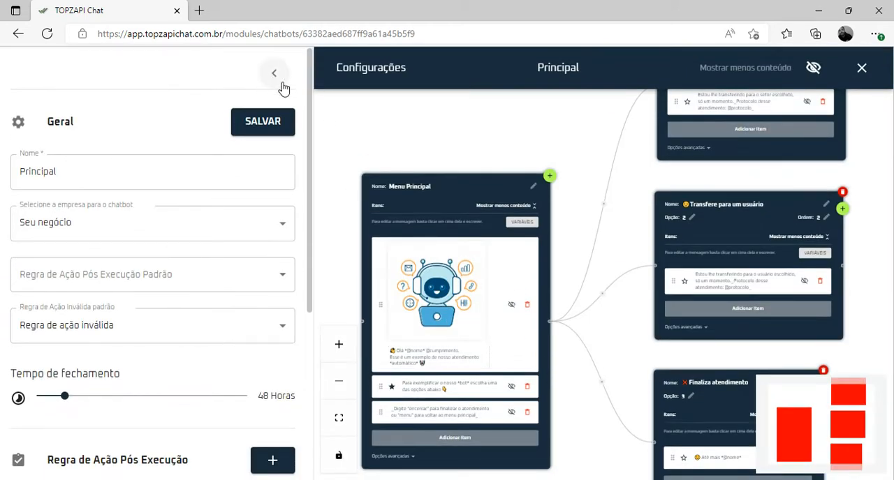
Examine the chatbot's flow diagram, from the Menu Principal block to its linked option blocks
scroll(615, 194, "up", 3)
scroll(615, 194, "down", 2)
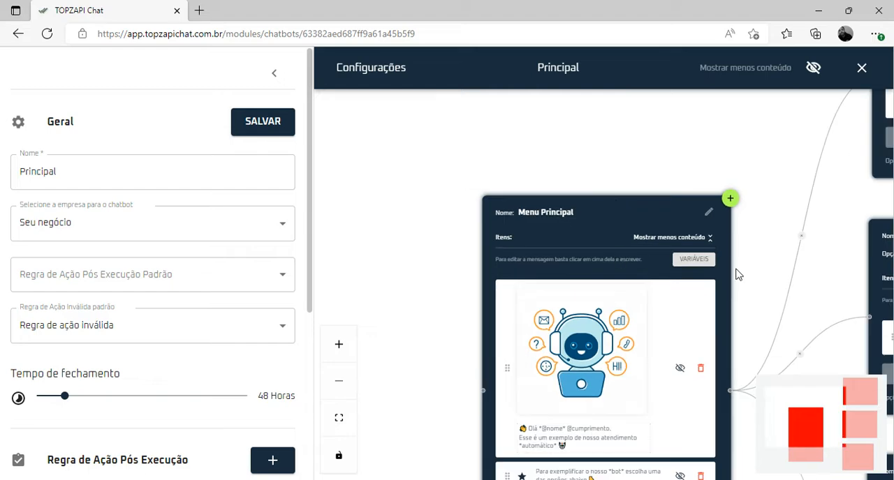
scroll(738, 273, "down", 2)
left_click_drag(738, 273, 573, 166)
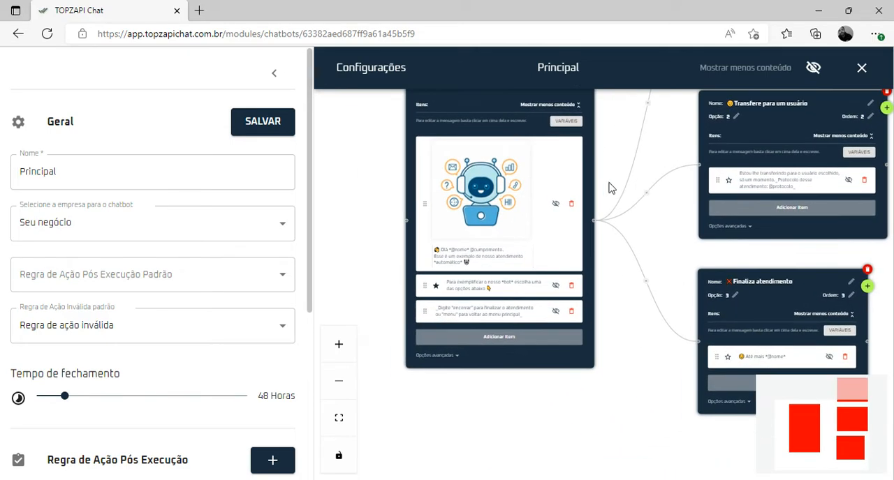
scroll(608, 186, "up", 4)
scroll(611, 187, "up", 1)
left_click_drag(610, 186, 686, 188)
scroll(708, 190, "down", 1)
scroll(688, 187, "down", 2)
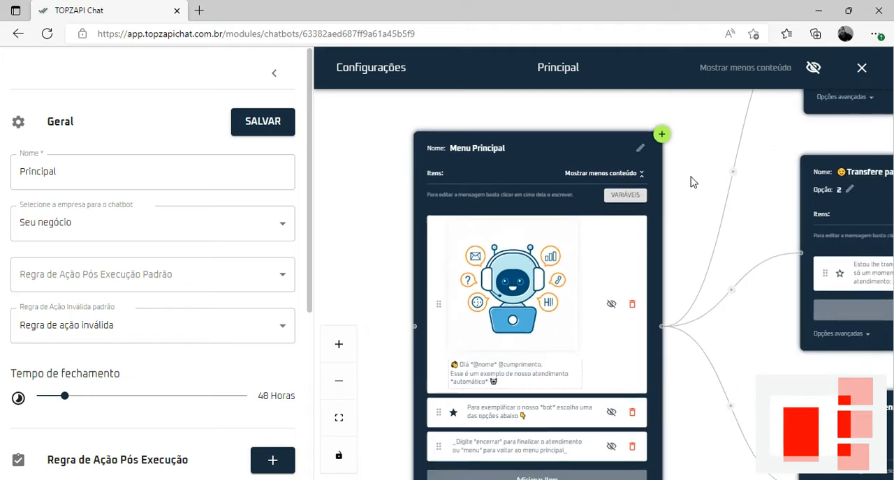
scroll(651, 179, "up", 2)
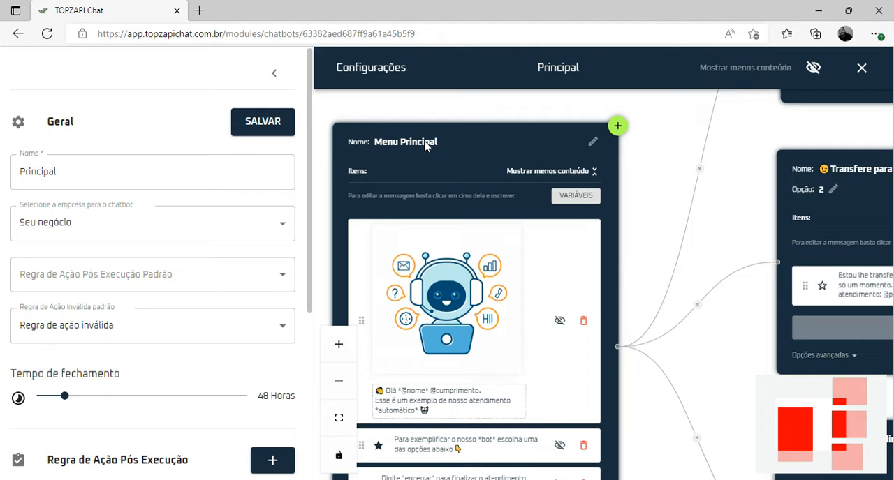
Examine the message items inside the Menu Principal block, from the robot image to the closing instruction
left_click_drag(650, 261, 660, 152)
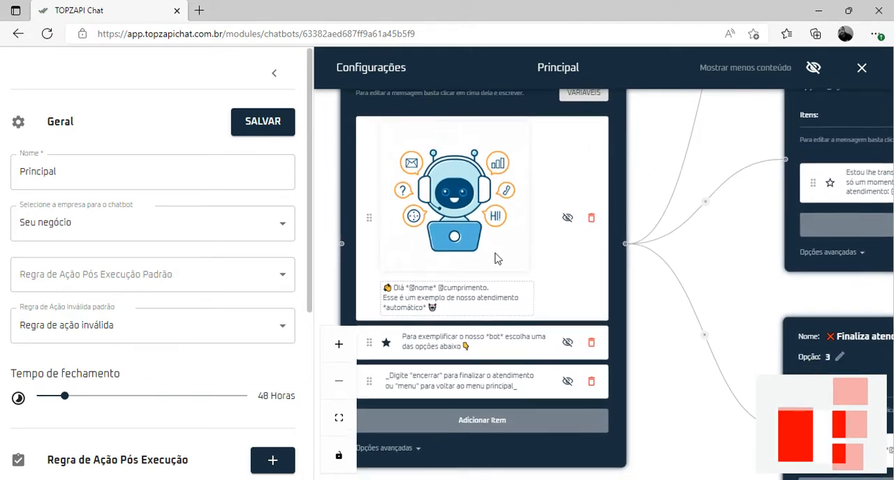
scroll(459, 284, "up", 1)
scroll(461, 285, "down", 2)
scroll(500, 299, "up", 1)
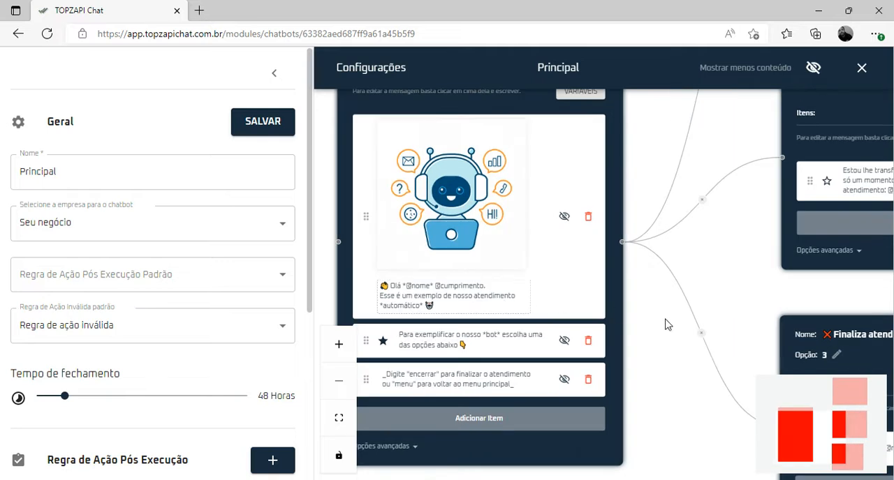
left_click_drag(667, 327, 668, 293)
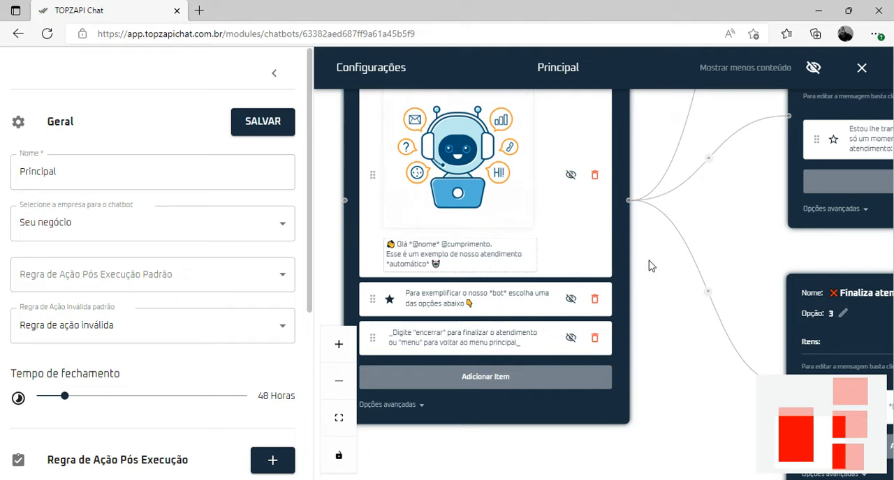
scroll(651, 269, "down", 3)
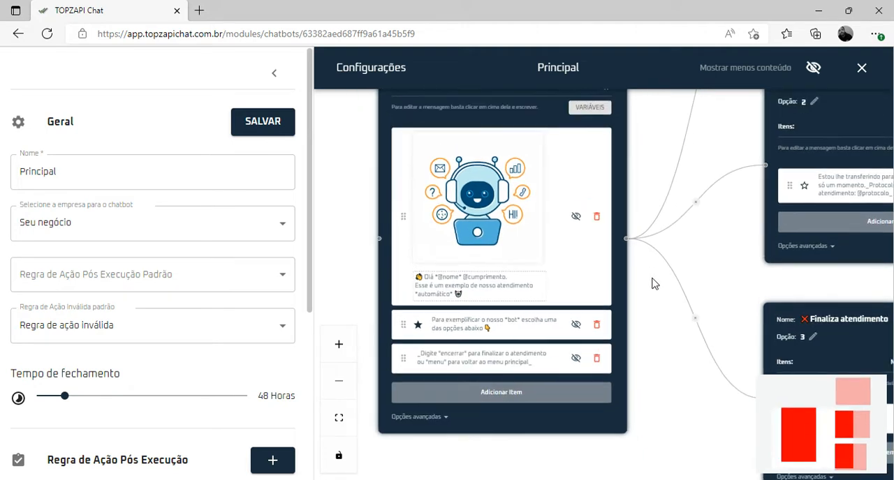
left_click_drag(652, 279, 641, 262)
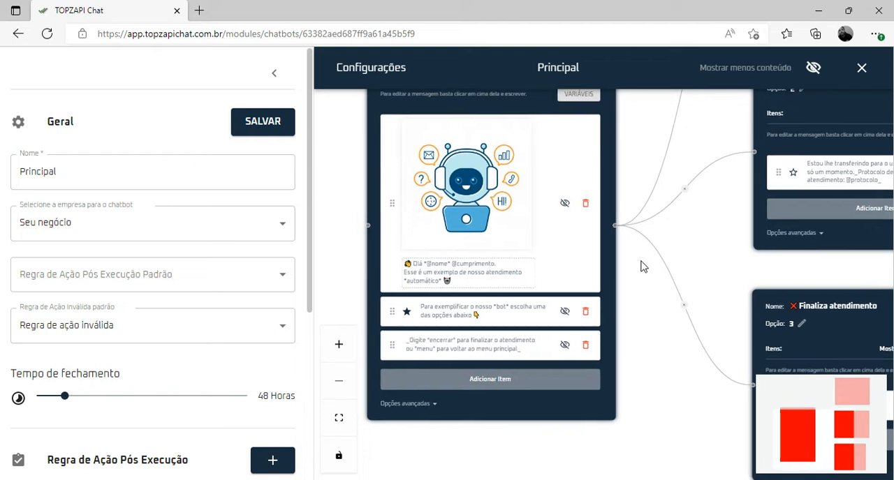
scroll(646, 267, "up", 2)
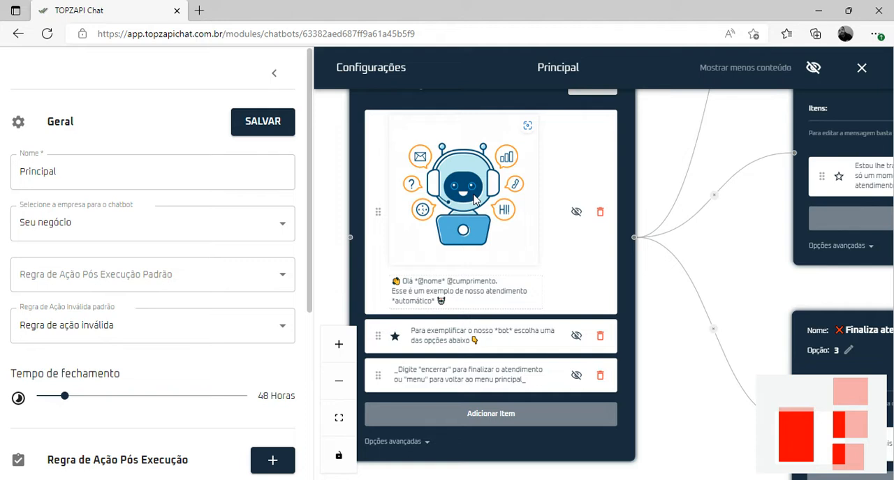
Move the greeting text from the robot image's caption to the start of the starred message, above a blank line, and save the chatbot
triple_click(474, 294)
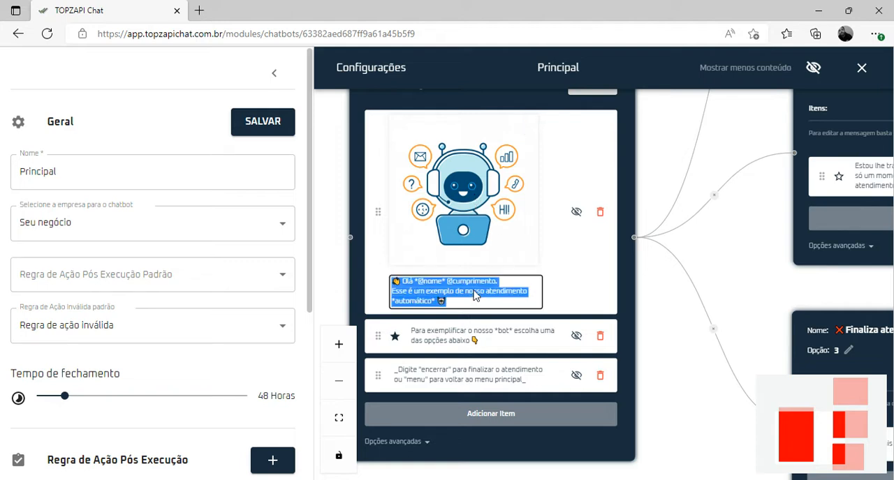
key("BackSpace")
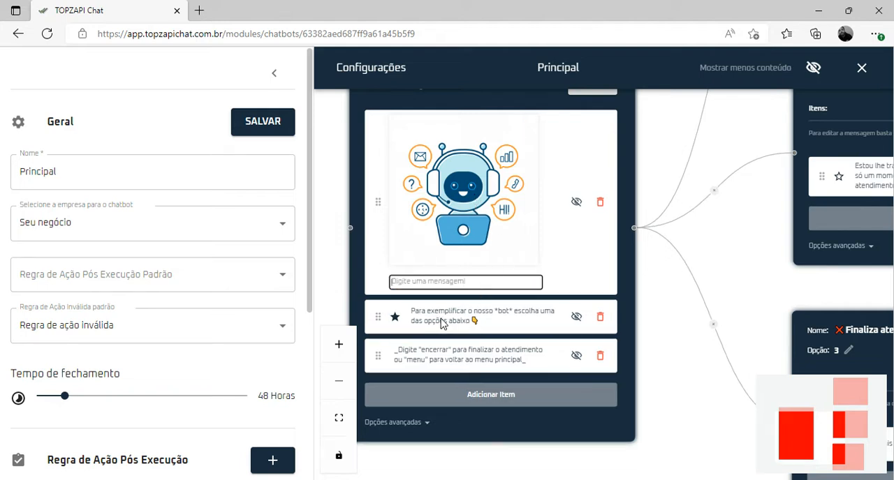
triple_click(416, 314)
left_click(414, 316)
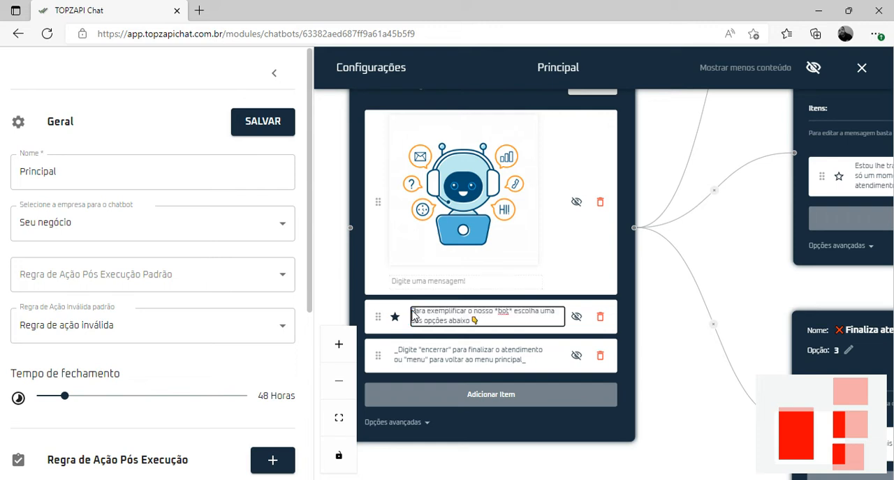
key("Return")
key("Return")
left_click(421, 312)
type("👋 Olá *@nome* @cumprimento. Esse é um exemplo de nosso atendimento *automático* 🤖")
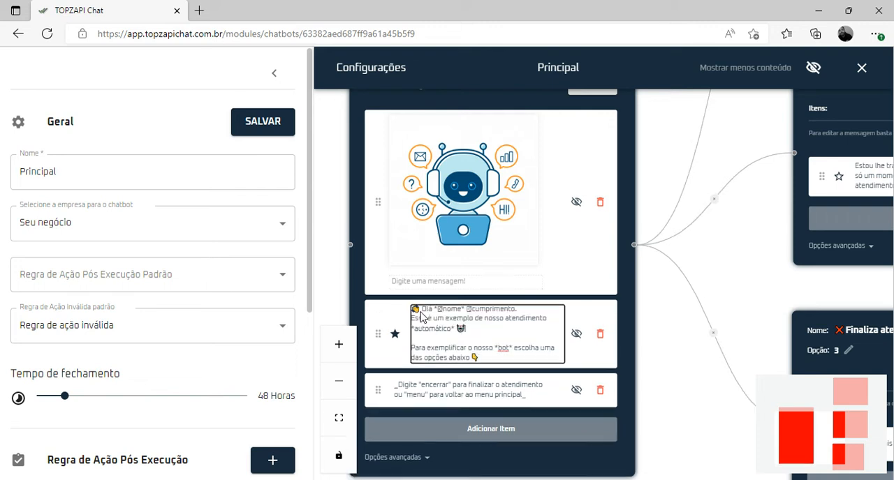
left_click(261, 124)
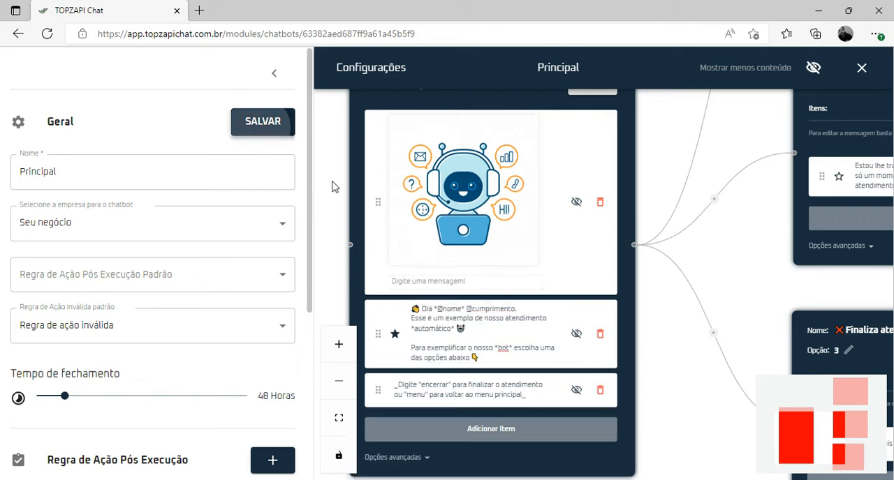
Remove the robot image message from the Menu Principal block and save the chatbot
left_click(600, 204)
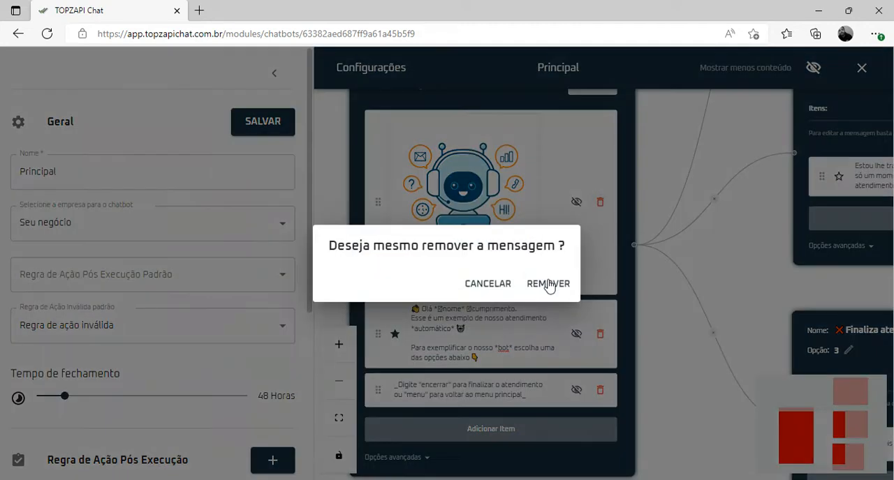
left_click(548, 285)
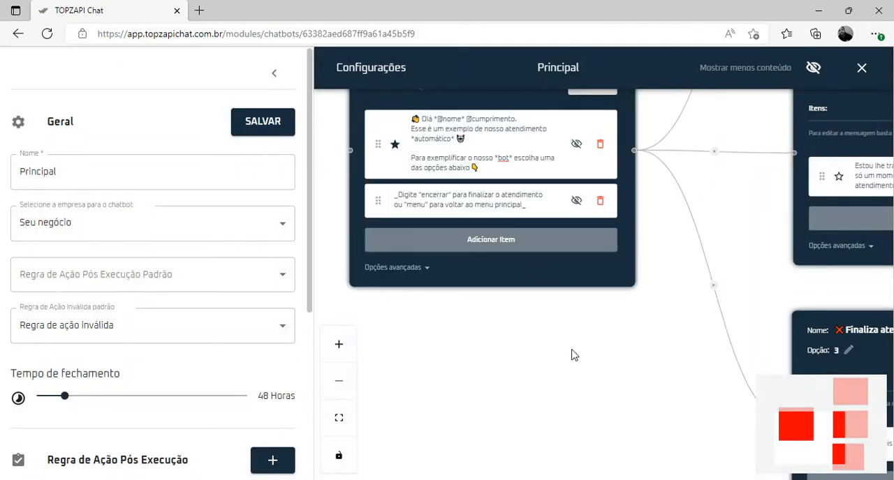
left_click(252, 125)
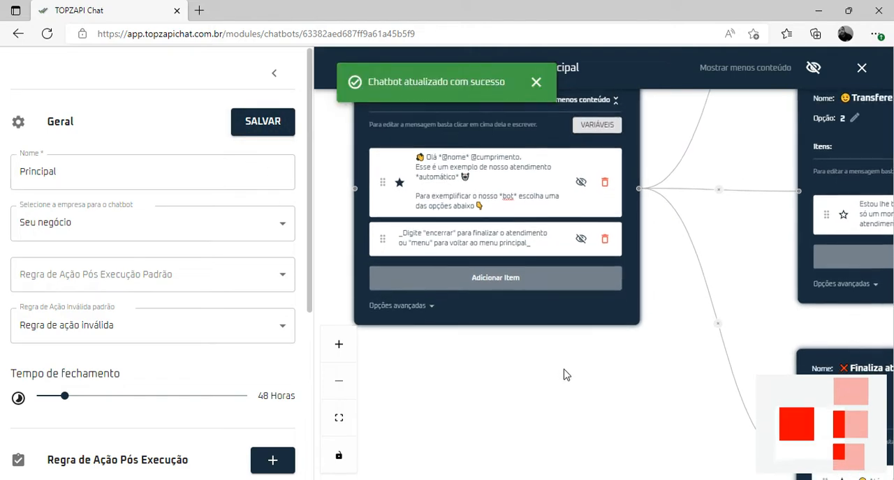
Remove the message about typing "encerrar" or "menu" from the Menu Principal block and save the chatbot
left_click(603, 249)
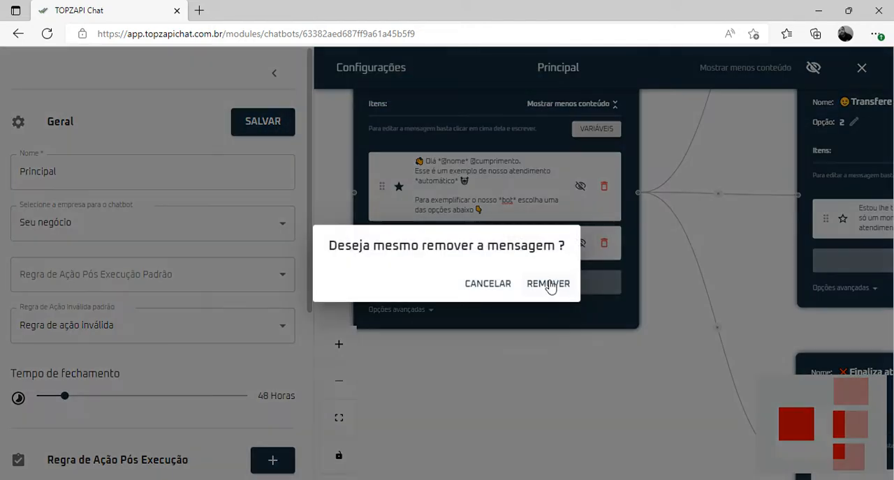
left_click(549, 284)
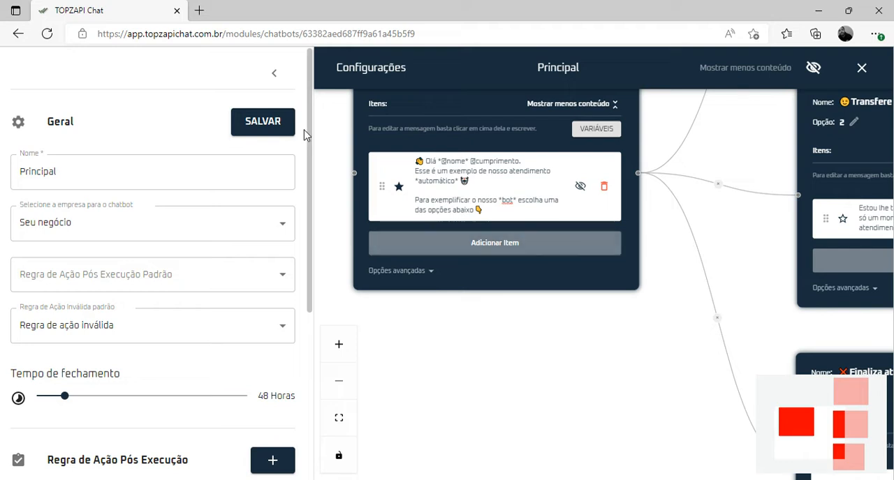
left_click(265, 121)
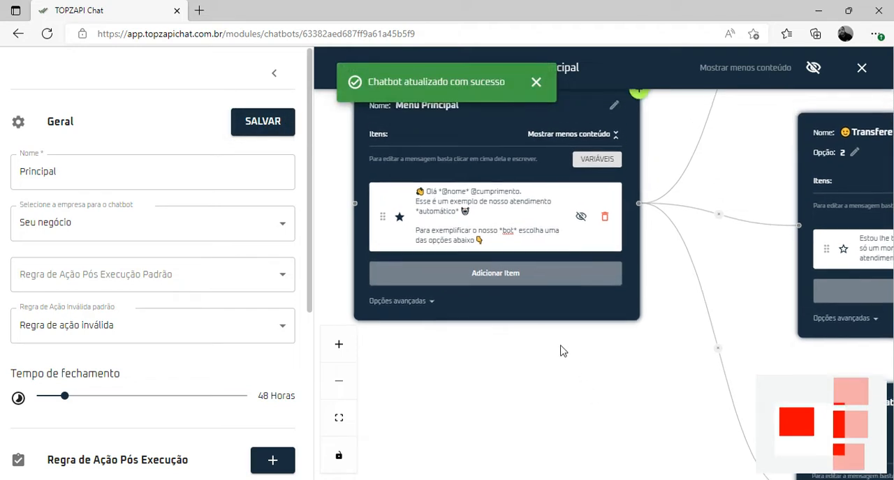
Add an image item to Menu Principal using "Aviso estaremos fechados amarelo preto story de Instagram (2)" from the Downloads folder
left_click(523, 282)
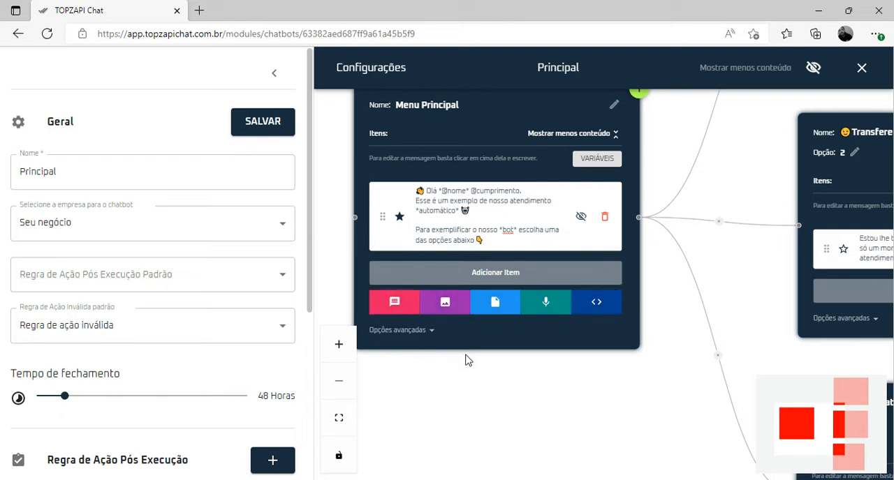
left_click(446, 302)
left_click(410, 271)
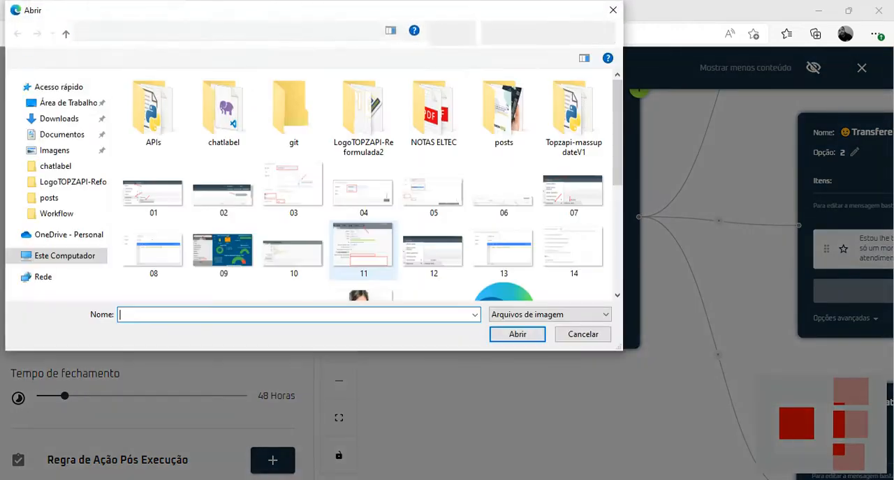
left_click(71, 120)
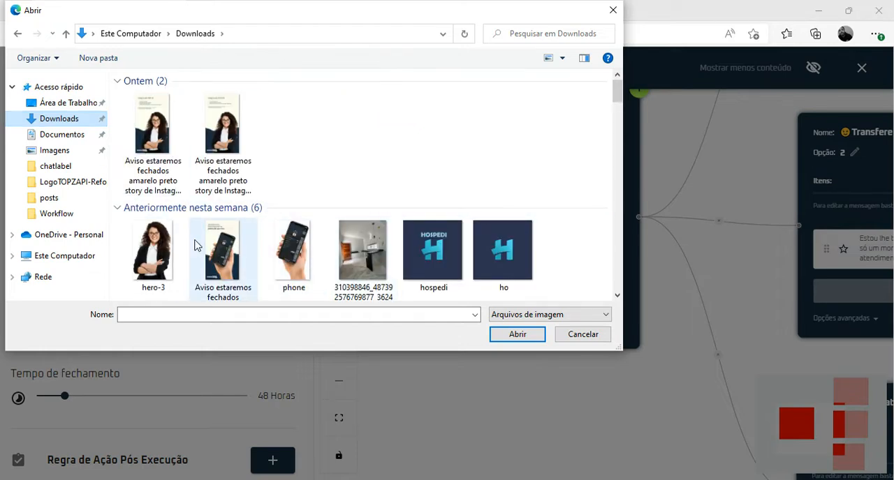
left_click(153, 140)
left_click(513, 337)
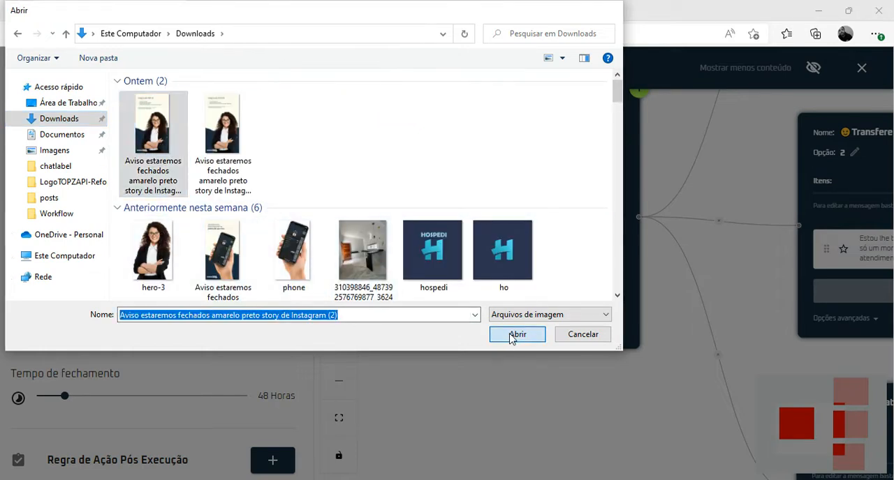
left_click(523, 304)
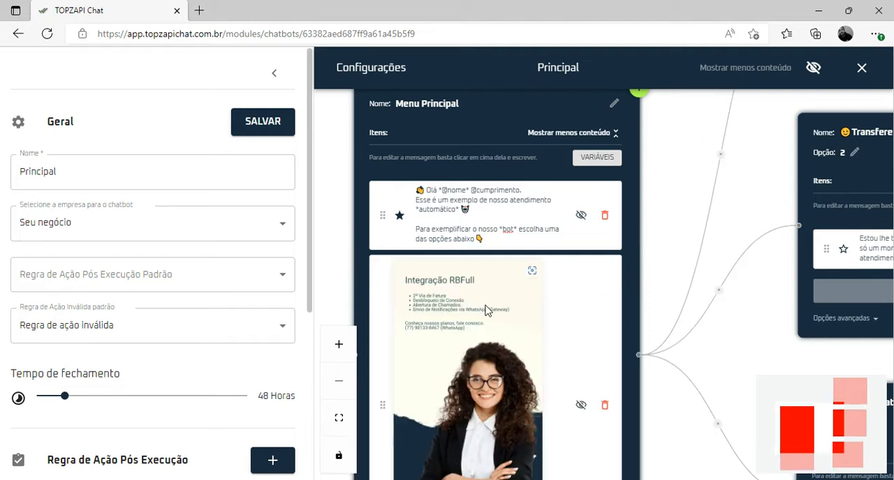
Clear the default "Nova Mensagem" caption under the new image and save the chatbot
left_click_drag(671, 412, 650, 214)
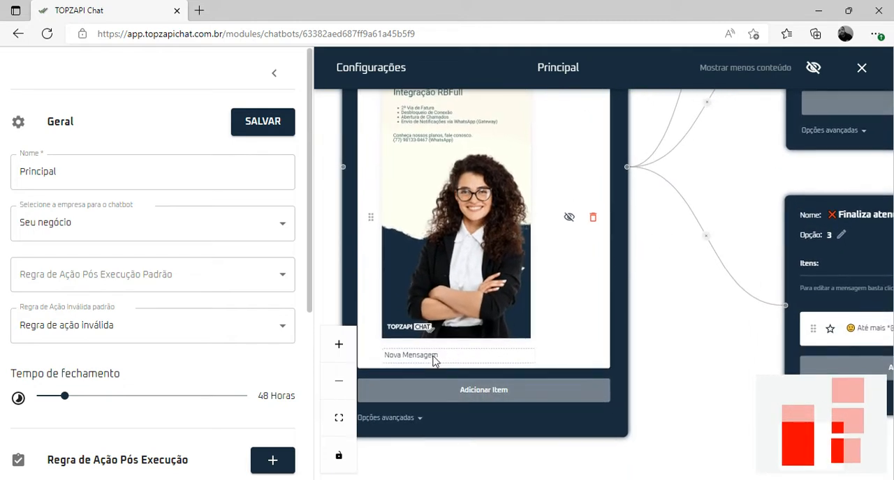
left_click(431, 357)
key("BackSpace")
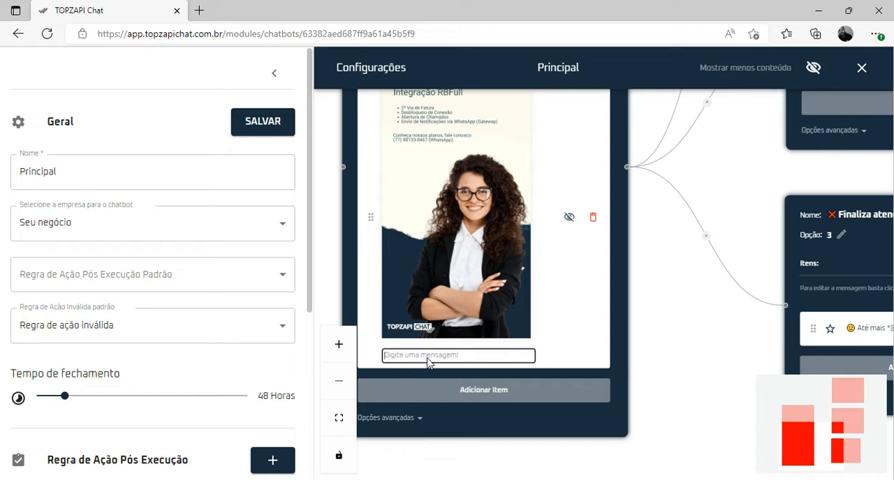
left_click(658, 296)
left_click_drag(661, 237, 653, 381)
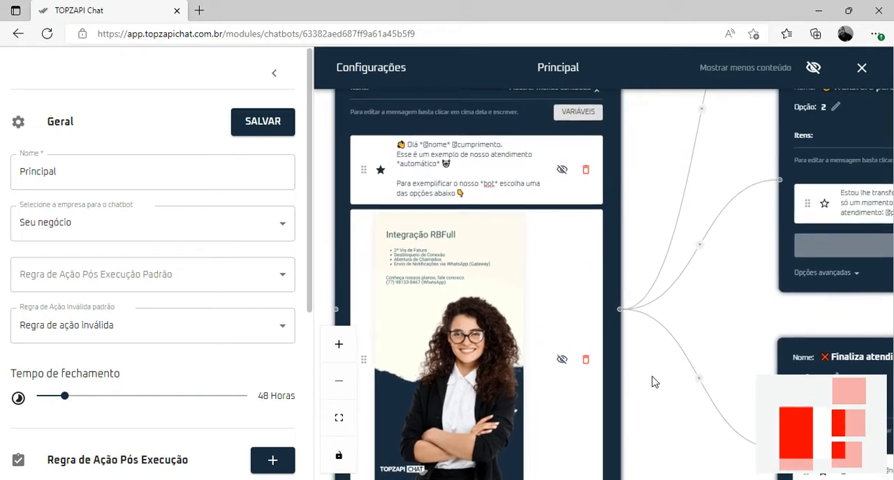
left_click(270, 130)
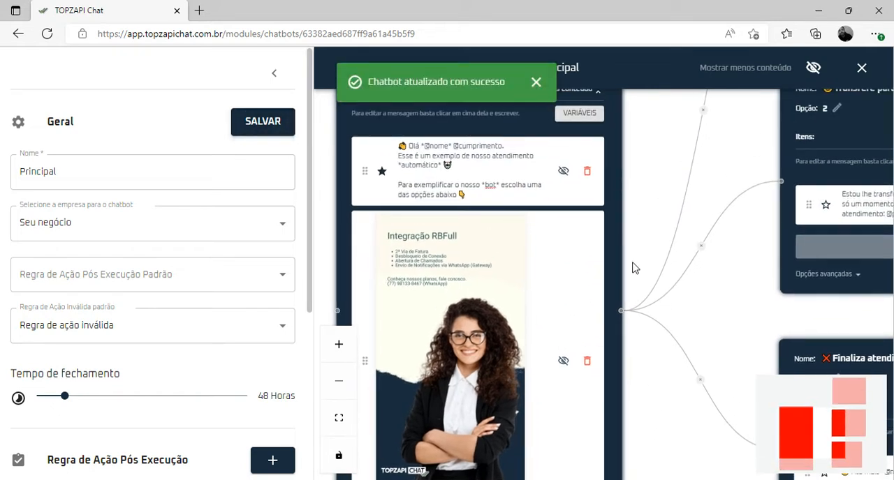
Reorder the Menu Principal items so the starred greeting message comes below the image
left_click_drag(635, 268, 663, 192)
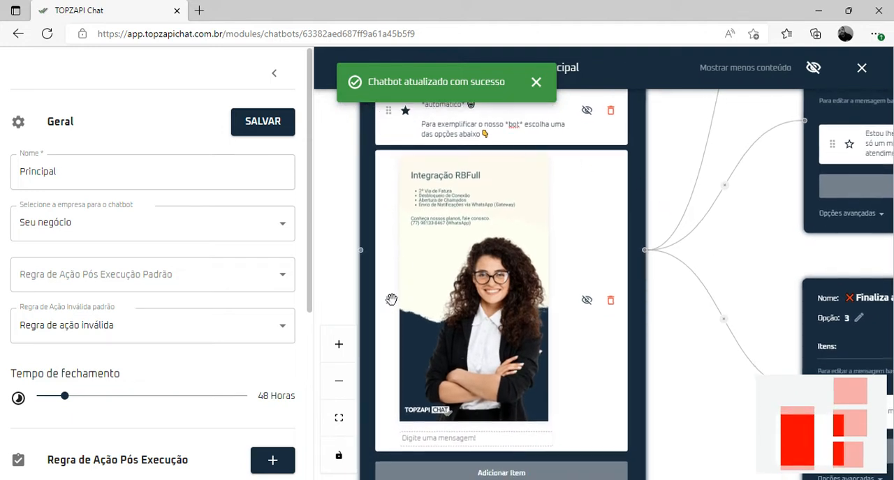
left_click_drag(388, 111, 394, 414)
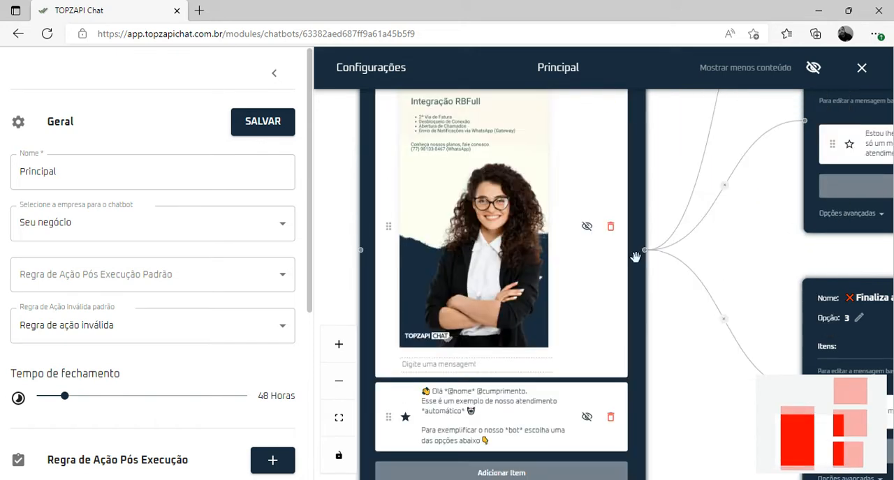
scroll(629, 260, "down", 3)
scroll(622, 269, "up", 3)
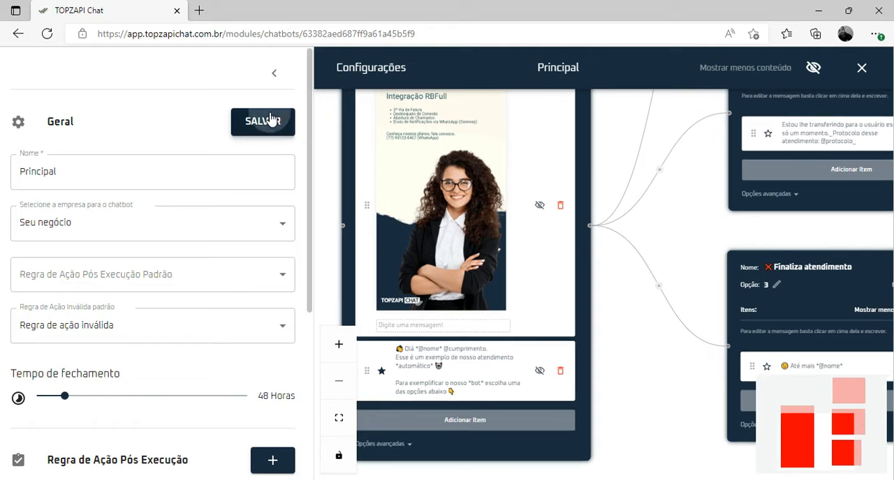
Save the reordered items and shorten the Menu Principal greeting's closing sentence to "Escolha uma das opções abaixo"
left_click(272, 117)
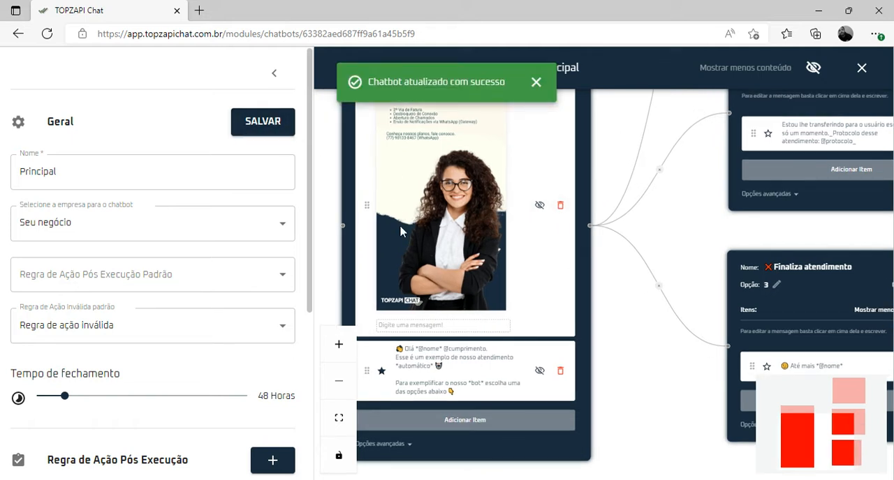
left_click_drag(627, 345, 644, 284)
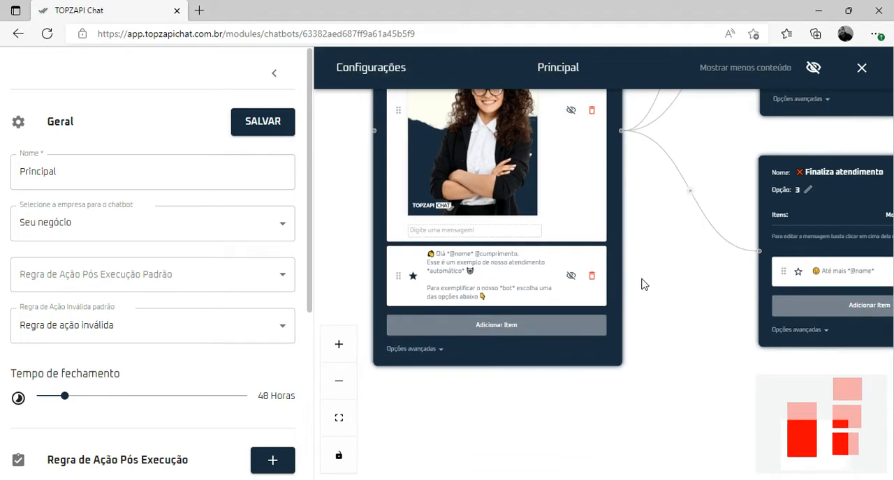
scroll(644, 284, "up", 3)
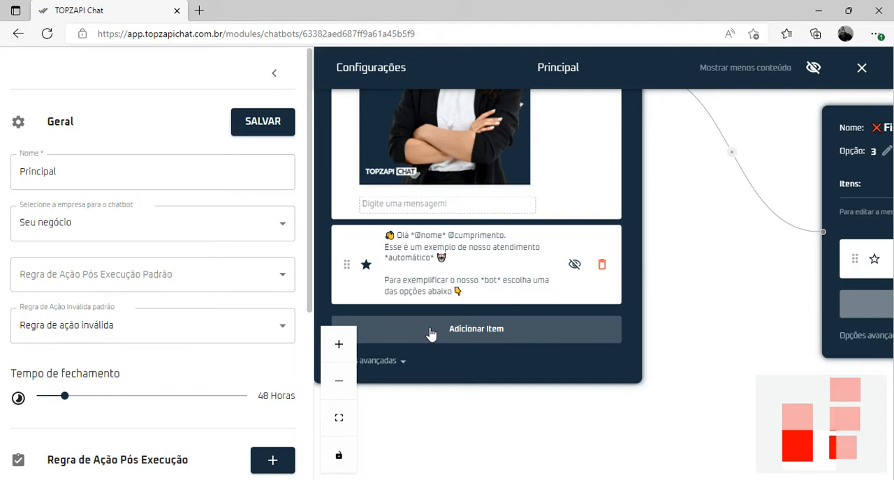
left_click(450, 293)
left_click(459, 289)
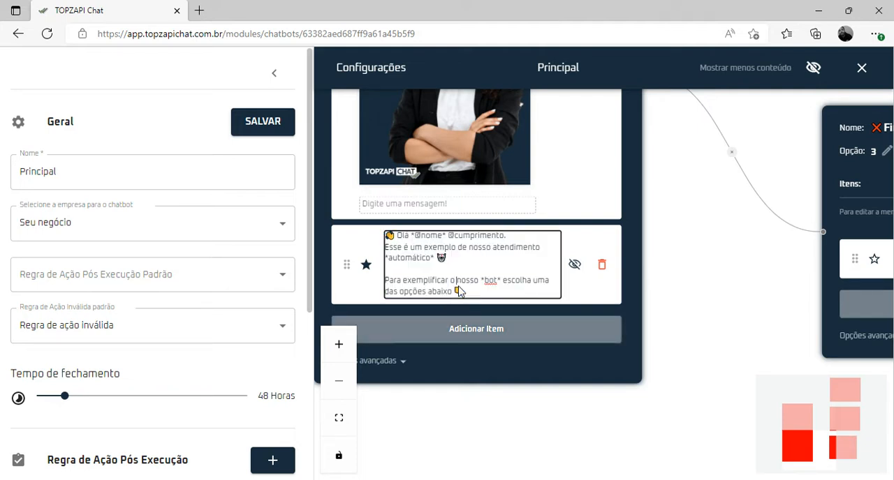
left_click_drag(507, 284, 388, 288)
type("E")
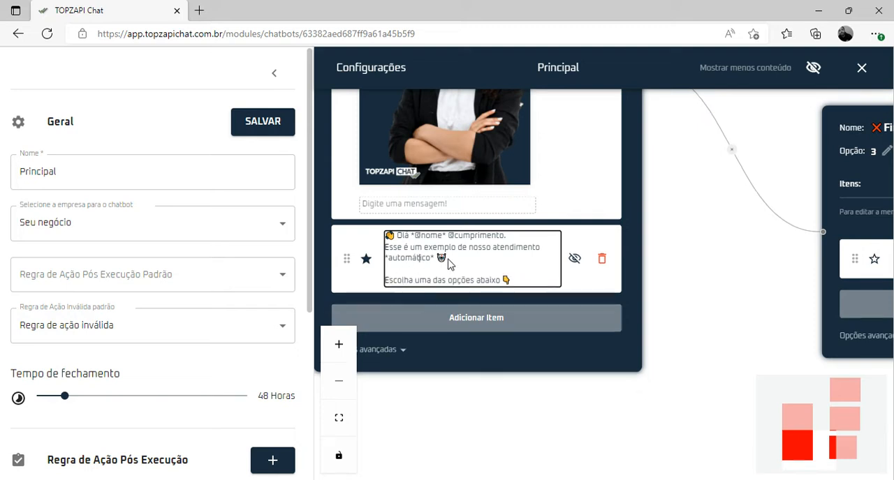
Replace the greeting's second sentence with "Seja bem-vindo(a) ao Atendimento da *EMPRESA!*" and save the chatbot
left_click_drag(451, 261, 382, 248)
type("Se")
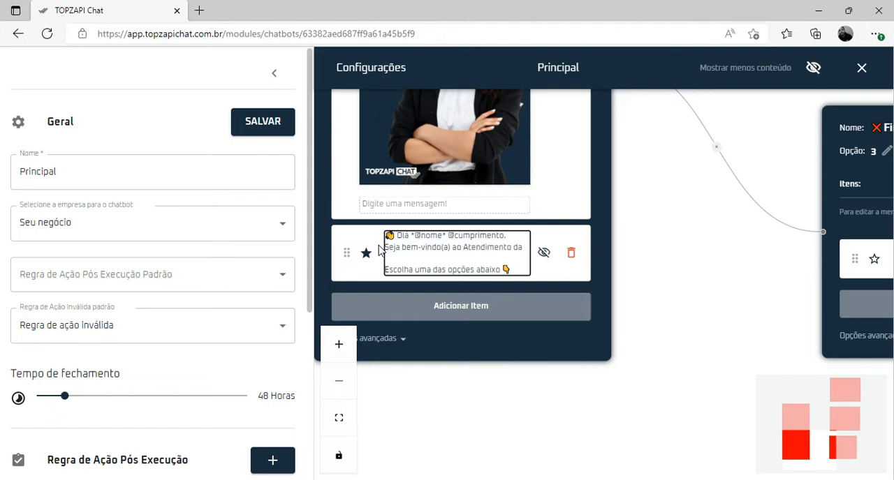
type("Emp")
key("BackSpace")
key("BackSpace")
key("BackSpace")
type("**")
type("EMPRESA!*")
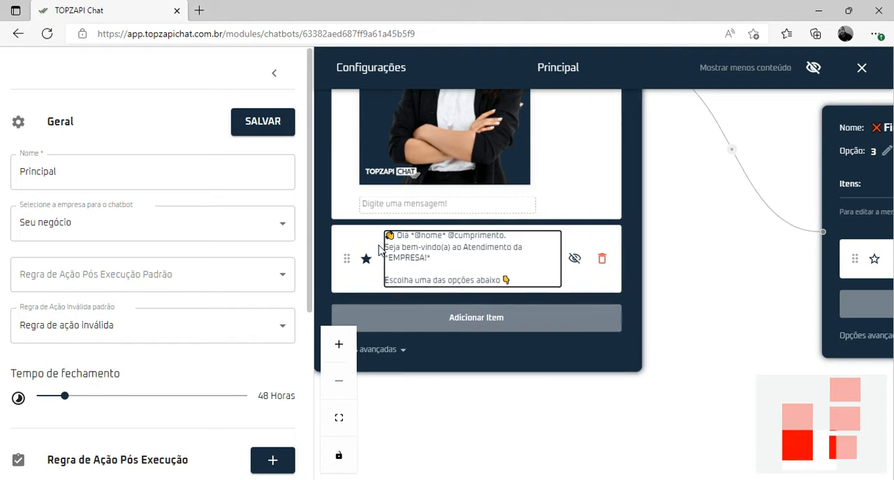
left_click(288, 130)
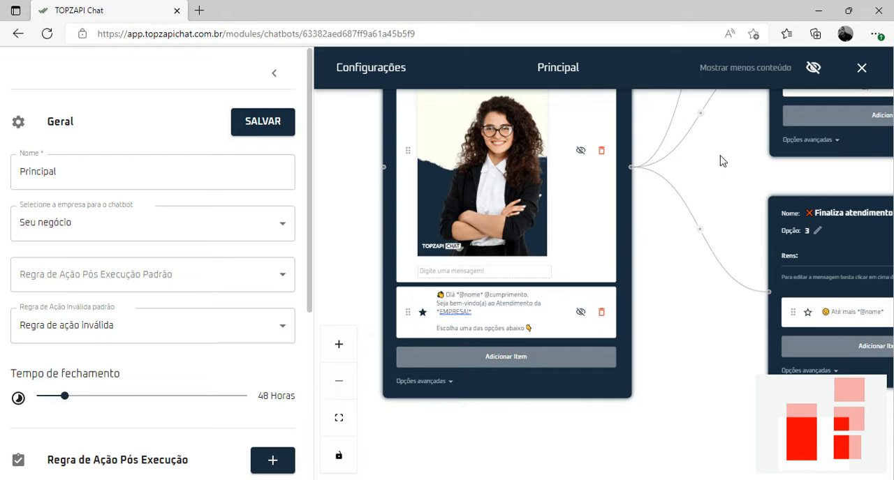
left_click_drag(720, 155, 677, 366)
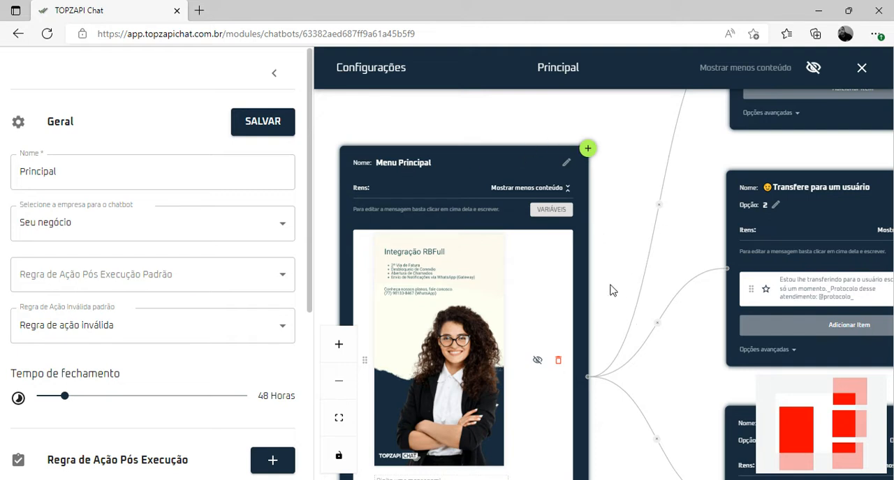
left_click_drag(612, 290, 569, 244)
left_click_drag(662, 200, 573, 149)
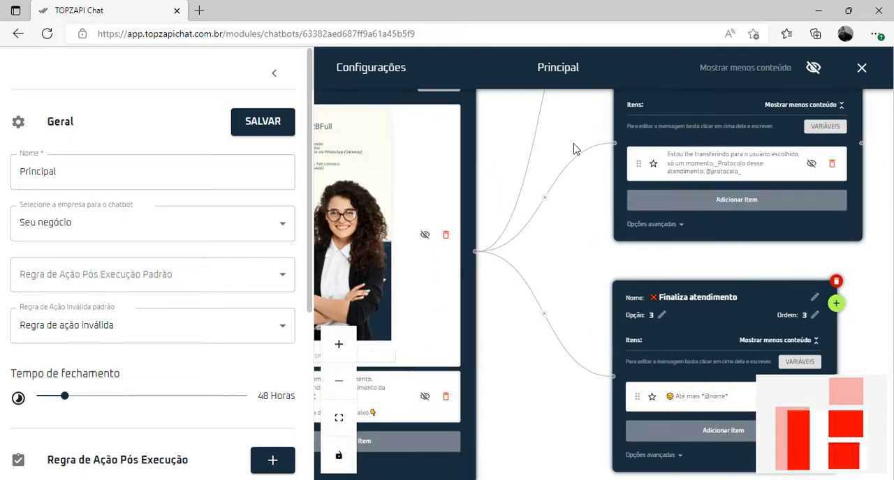
left_click_drag(573, 250, 655, 148)
left_click_drag(588, 237, 631, 255)
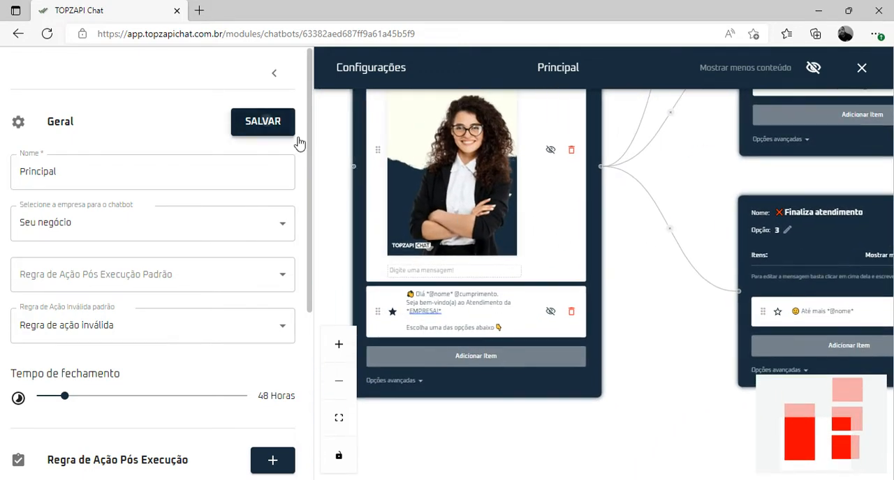
Space out the option blocks by moving "Finaliza atendimento" and "Transfere para um usuário" lower, and save the chatbot
left_click(262, 121)
left_click_drag(690, 184, 447, 201)
scroll(465, 210, "down", 2)
left_click_drag(475, 239, 472, 370)
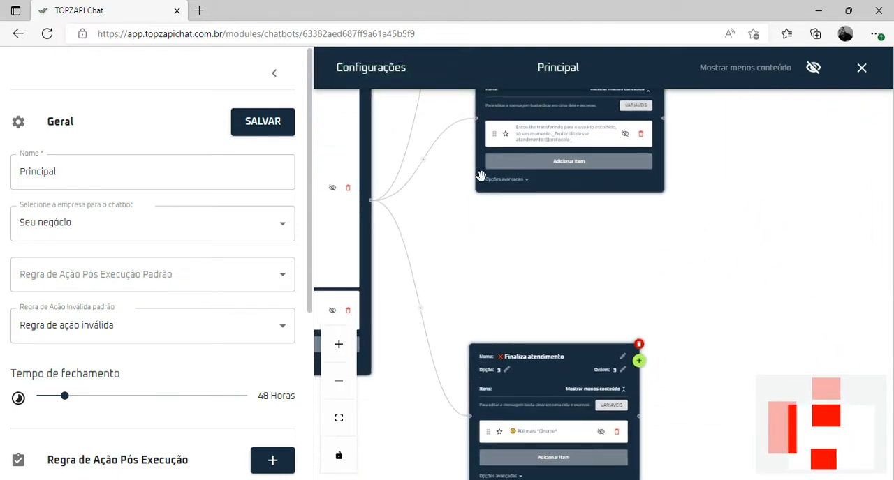
left_click_drag(481, 176, 471, 252)
scroll(443, 265, "up", 3)
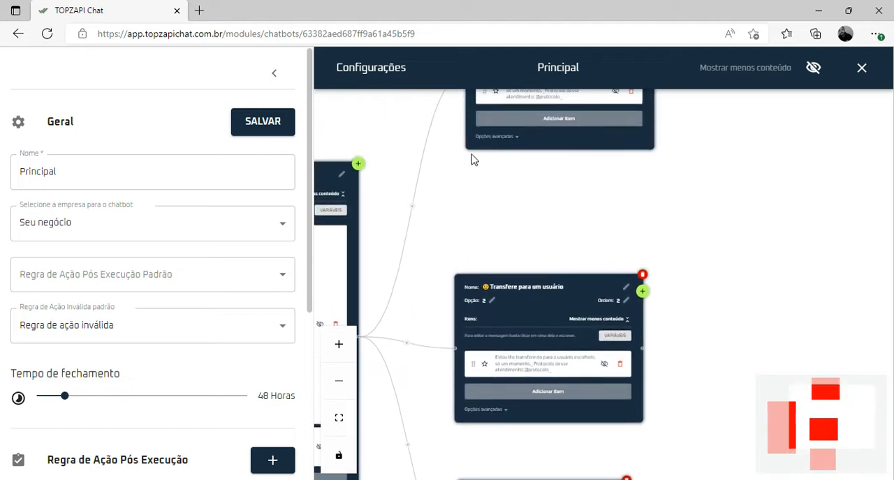
left_click_drag(472, 140, 579, 168)
left_click(289, 128)
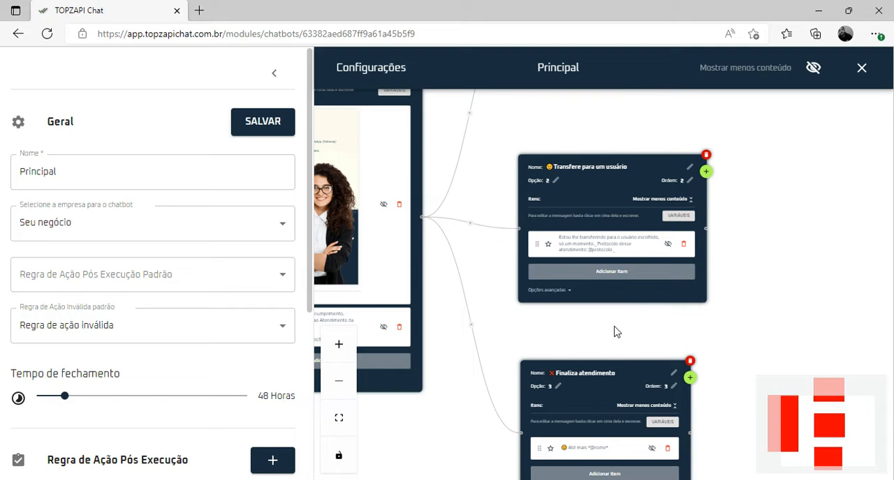
Remove the star from the Menu Principal greeting message and save the chatbot
scroll(471, 385, "up", 3)
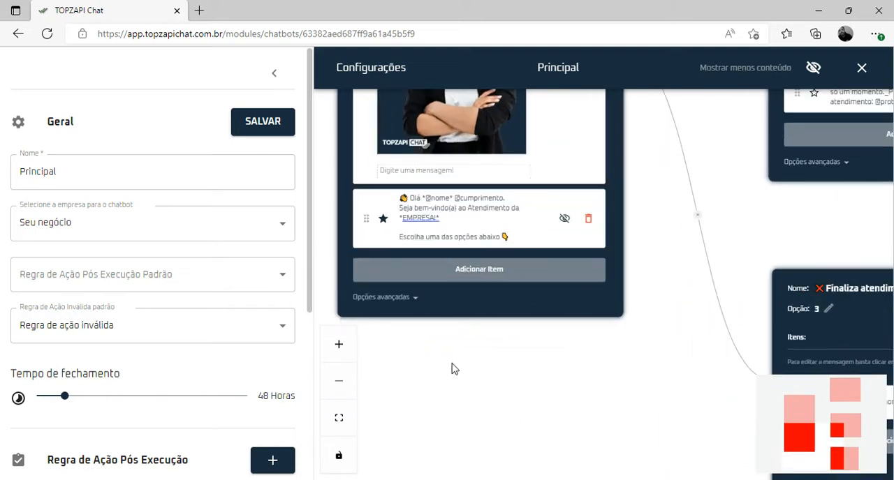
left_click_drag(450, 363, 465, 419)
scroll(448, 401, "up", 1)
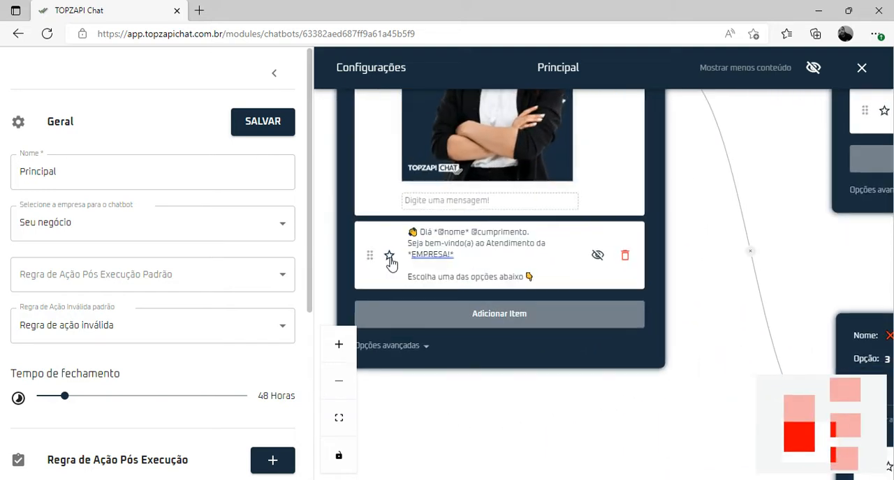
left_click(273, 129)
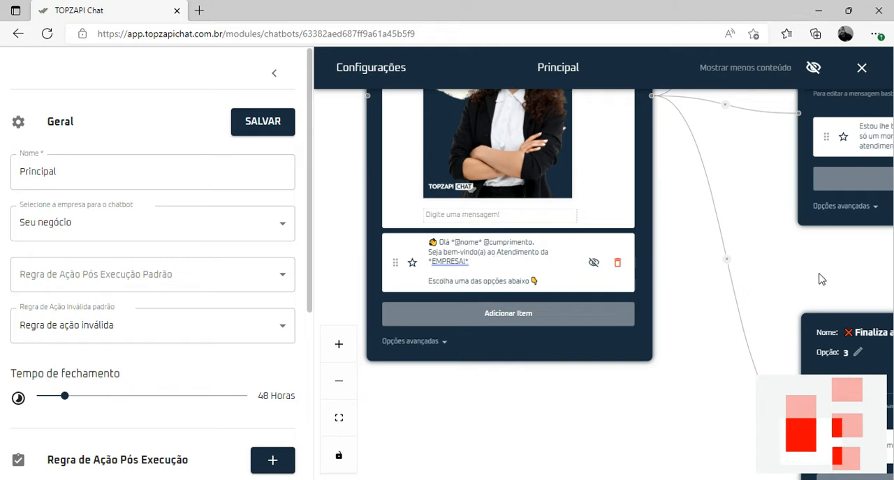
Mark the Menu Principal greeting message with the star again and save the chatbot
left_click(412, 264)
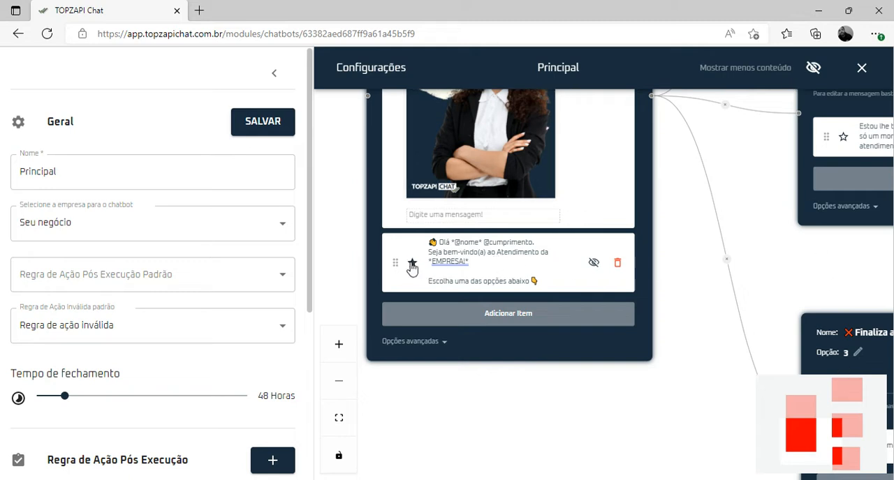
left_click(272, 126)
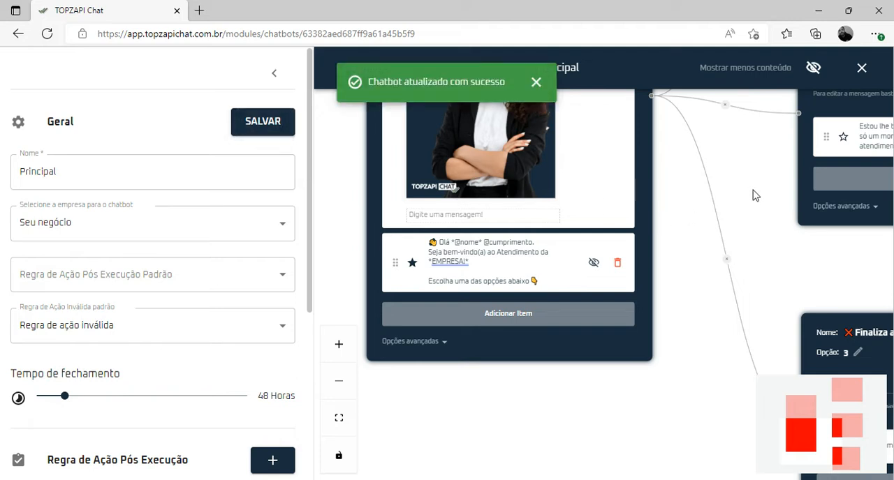
Rename the "Transfere para um usuário" block to "Quero ser Cliente" and save the chatbot
scroll(753, 195, "down", 3)
left_click_drag(759, 189, 481, 440)
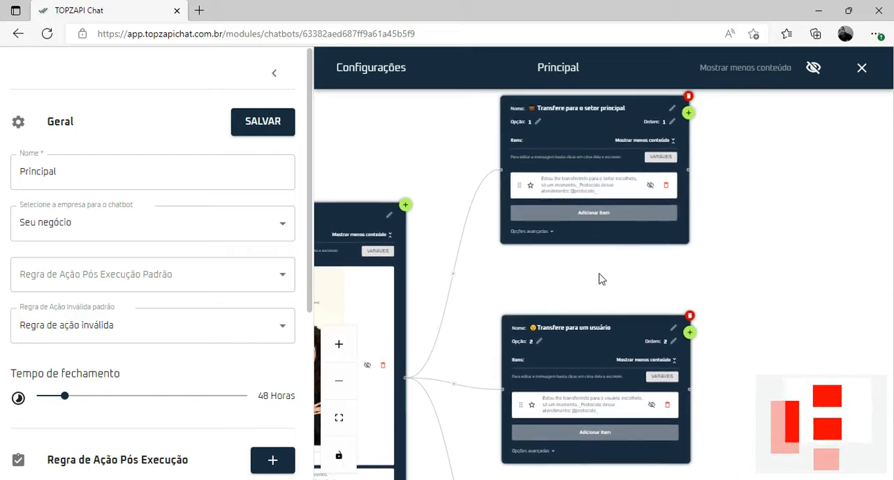
left_click_drag(602, 280, 519, 184)
scroll(500, 368, "up", 1)
scroll(500, 369, "down", 1)
scroll(527, 228, "up", 1)
left_click(631, 203)
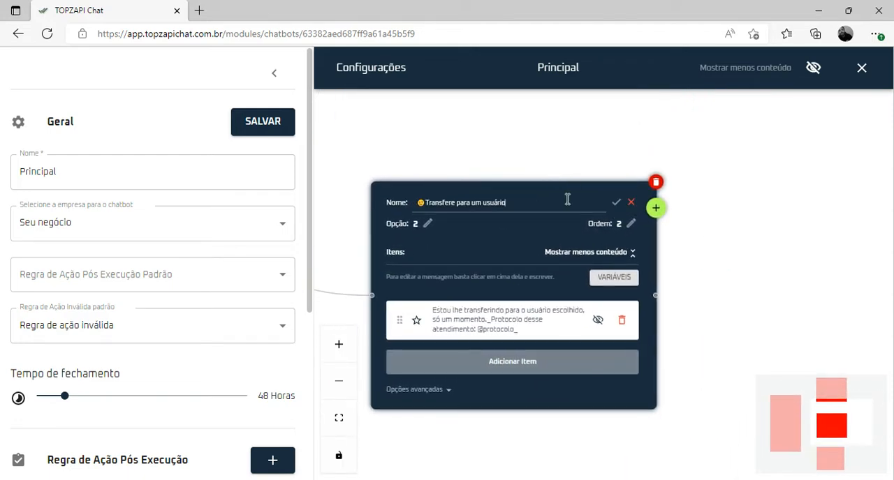
key("ctrl+a")
type("Quero")
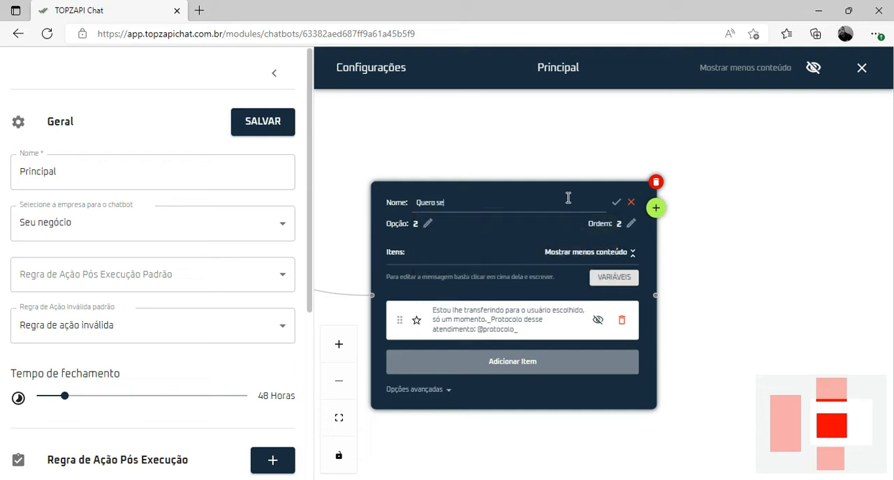
type(" ser Cliente")
left_click(616, 202)
left_click(271, 139)
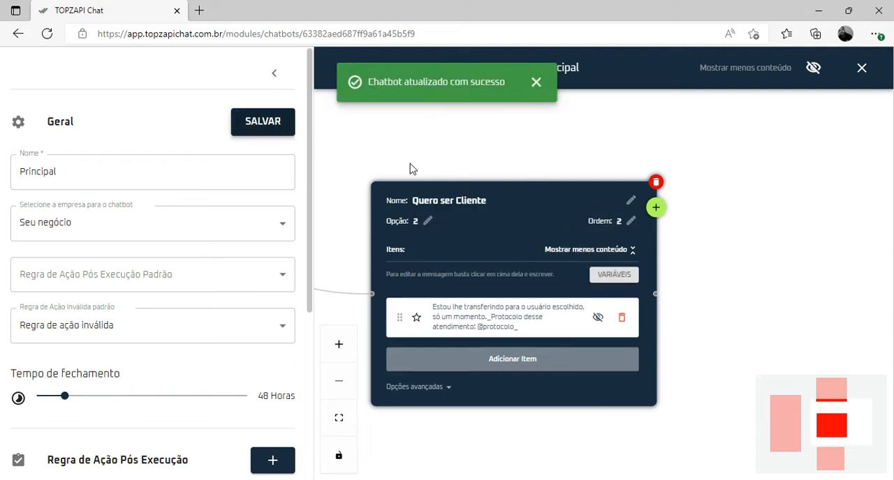
Close the chatbot editor and reopen the Principal chatbot for editing
scroll(721, 295, "down", 1)
scroll(717, 293, "up", 2)
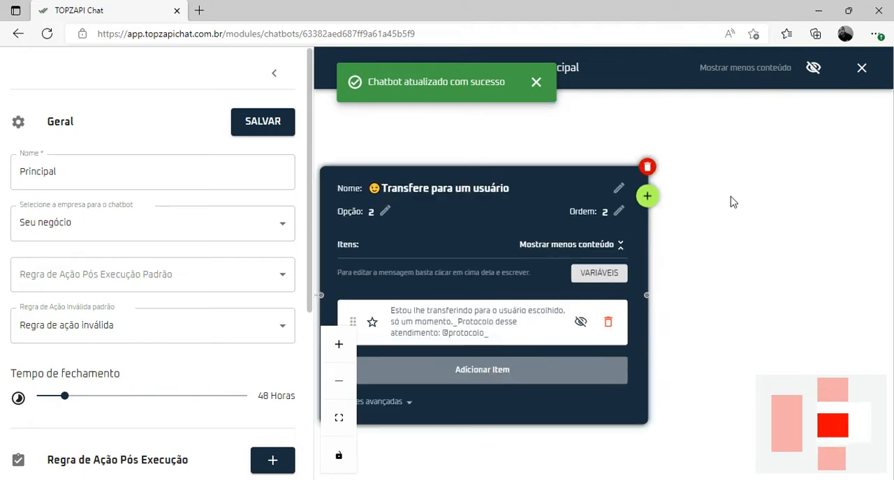
left_click(862, 69)
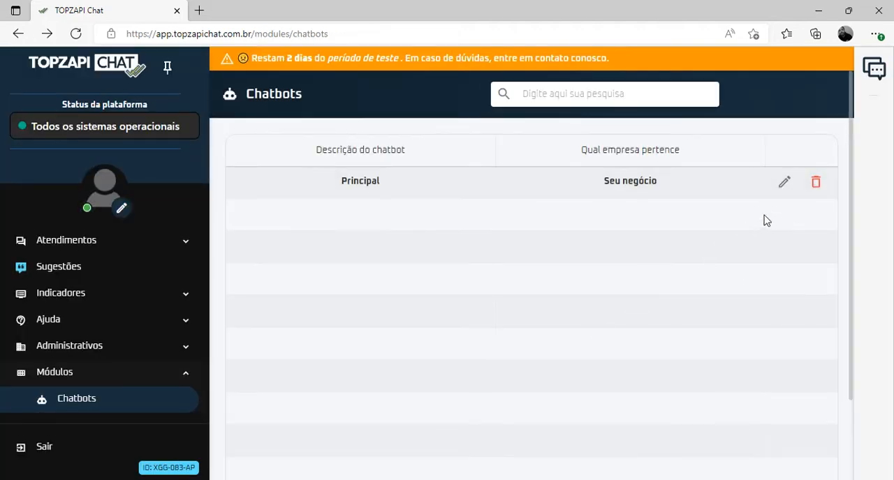
left_click(785, 182)
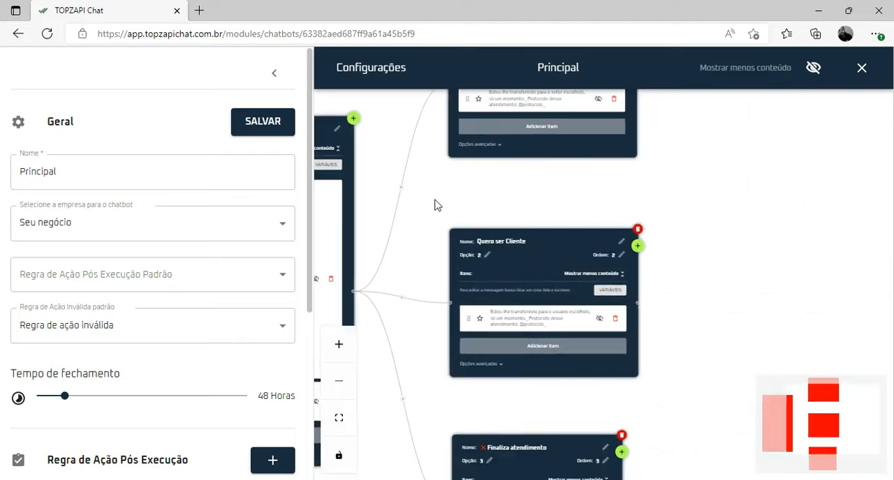
Rename the option 2 block to "Quero ser cliente" and save the chatbot
triple_click(596, 230)
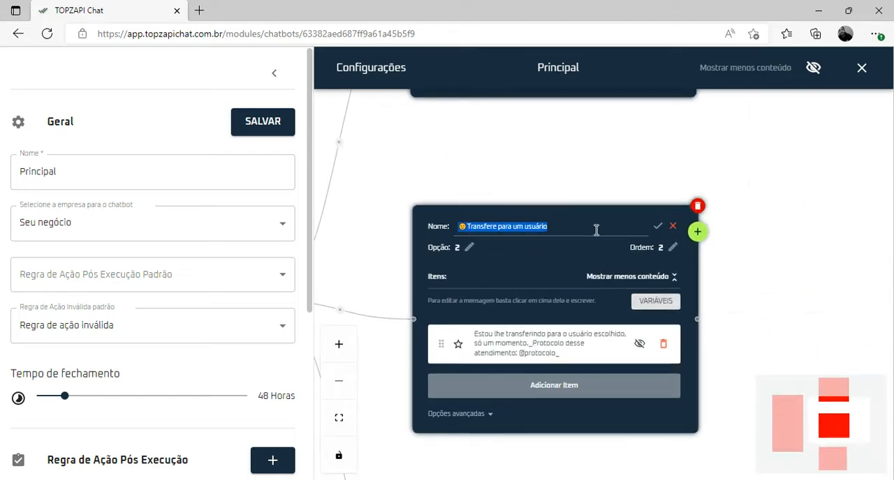
type("Quero ser")
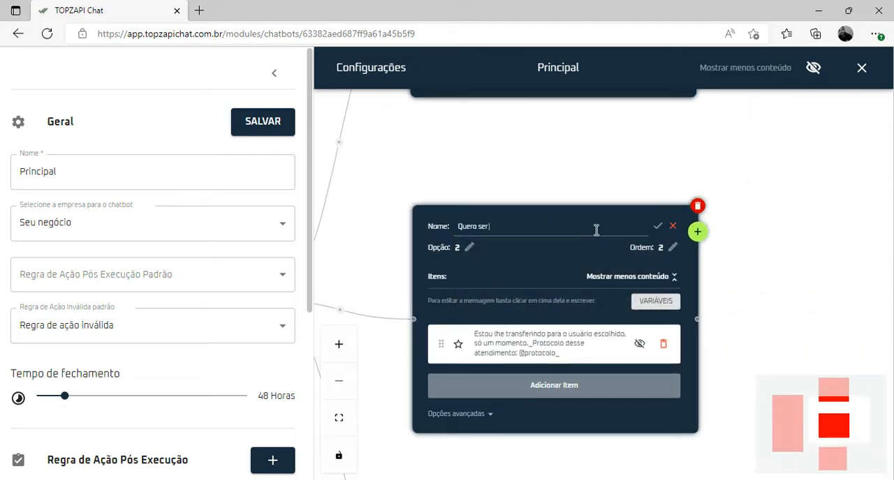
type(" cliente")
left_click(657, 226)
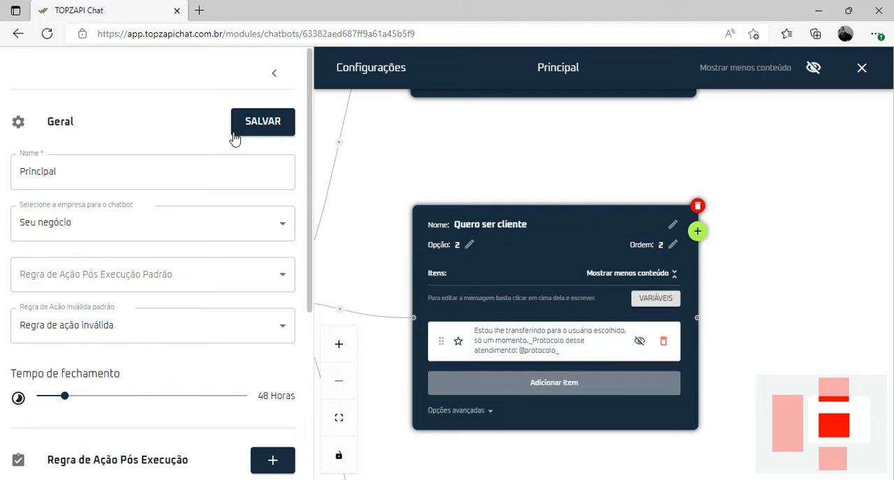
left_click(272, 127)
Add a new text message item to the "Quero ser cliente" block and delete it again
left_click_drag(755, 313, 727, 252)
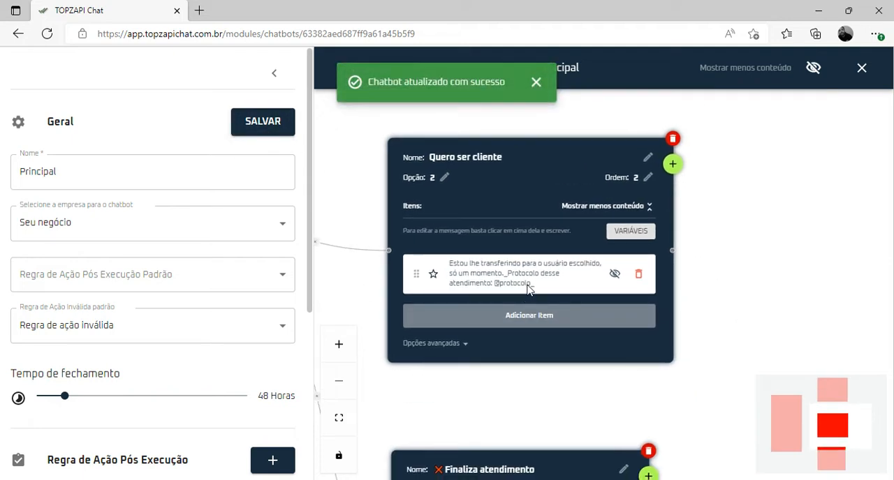
left_click(485, 316)
left_click(442, 349)
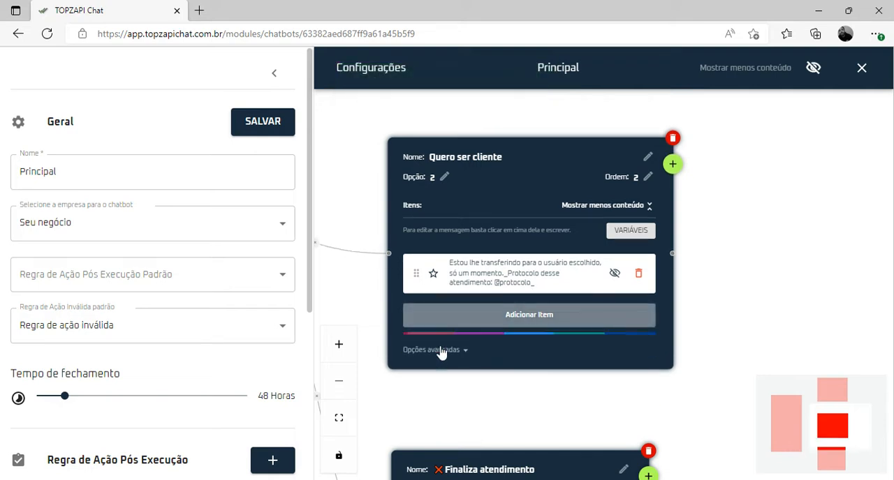
left_click(522, 356)
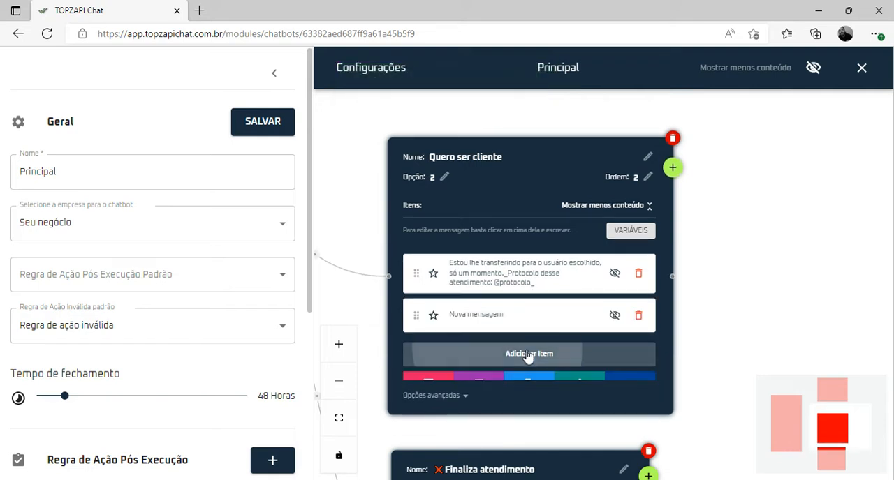
left_click(638, 315)
left_click(541, 289)
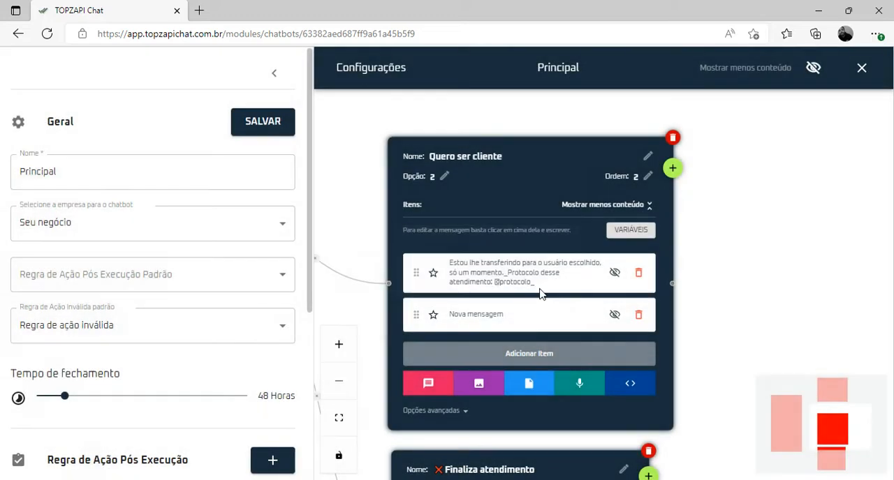
Move the "Quero ser cliente" block slightly higher on the canvas and save the chatbot
left_click(285, 132)
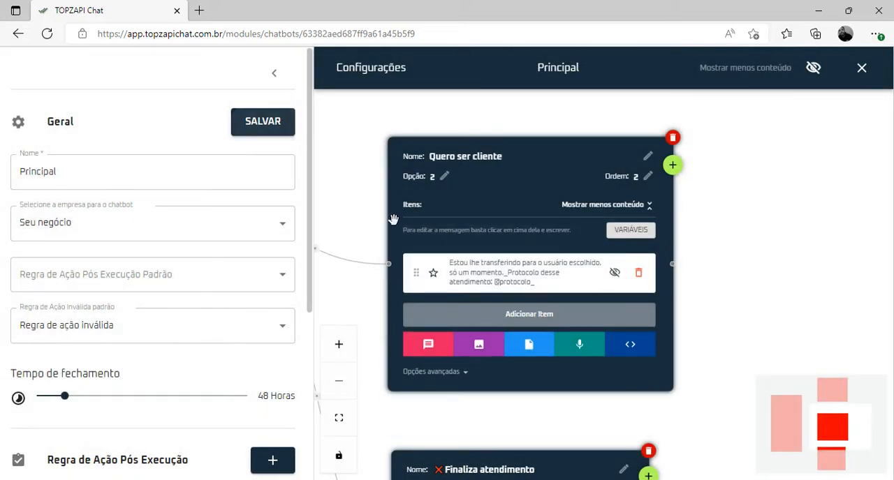
left_click_drag(638, 234, 640, 195)
left_click(278, 130)
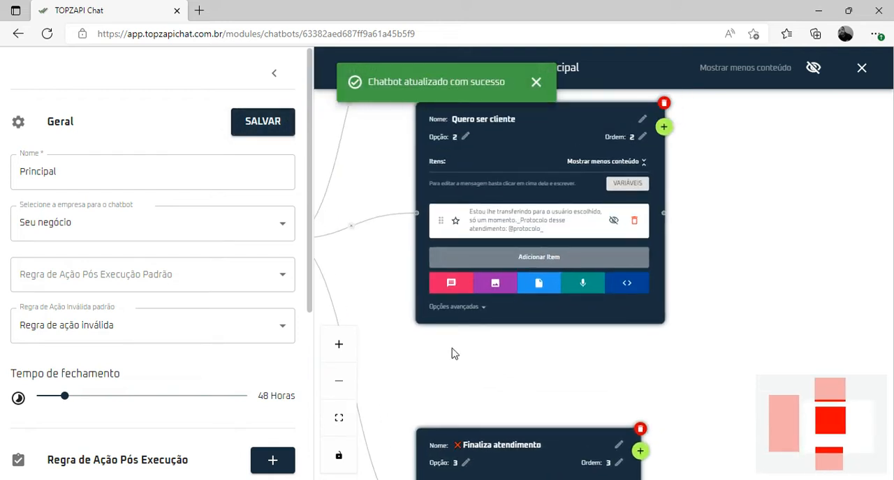
Change the description of the post-execution rule "Transfere ao setor padrão" to "Transfere ao setor Atendimento ao Cliente"
scroll(230, 321, "down", 4)
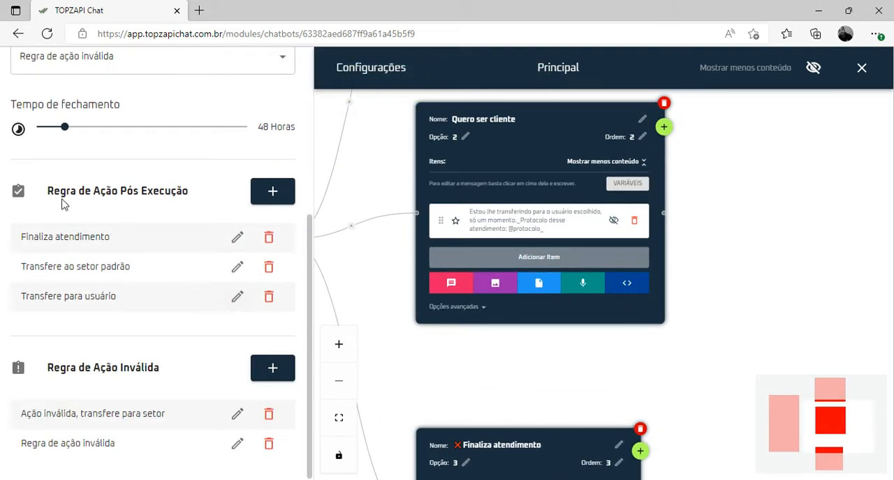
left_click_drag(23, 266, 136, 279)
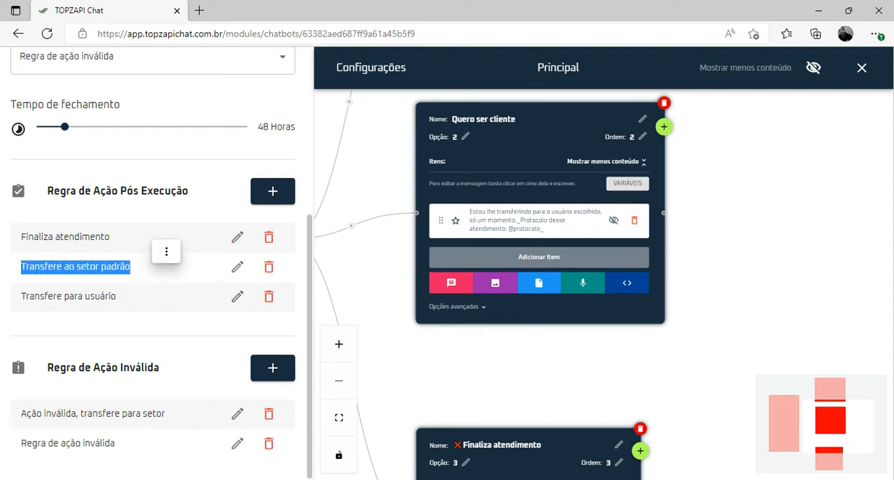
left_click(142, 278)
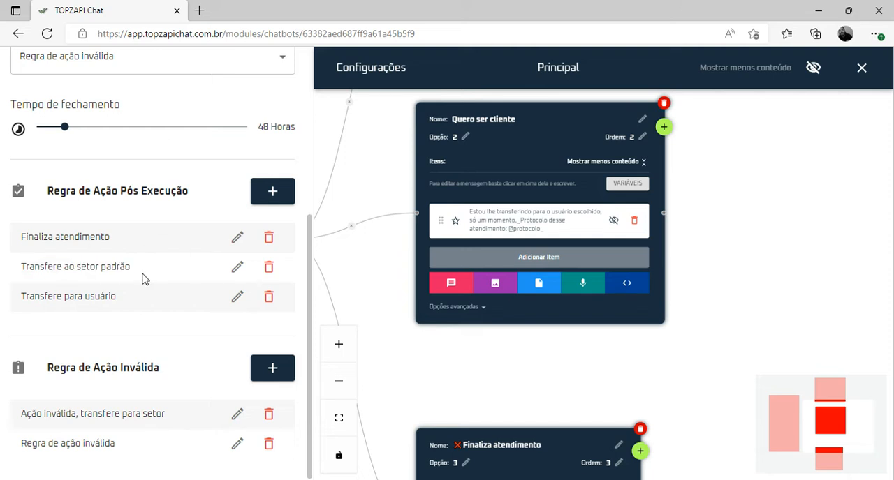
left_click(238, 269)
left_click(343, 208)
key("BackSpace")
key("BackSpace")
key("BackSpace")
key("BackSpace")
key("BackSpace")
key("BackSpace")
type("ansfere ao setor a")
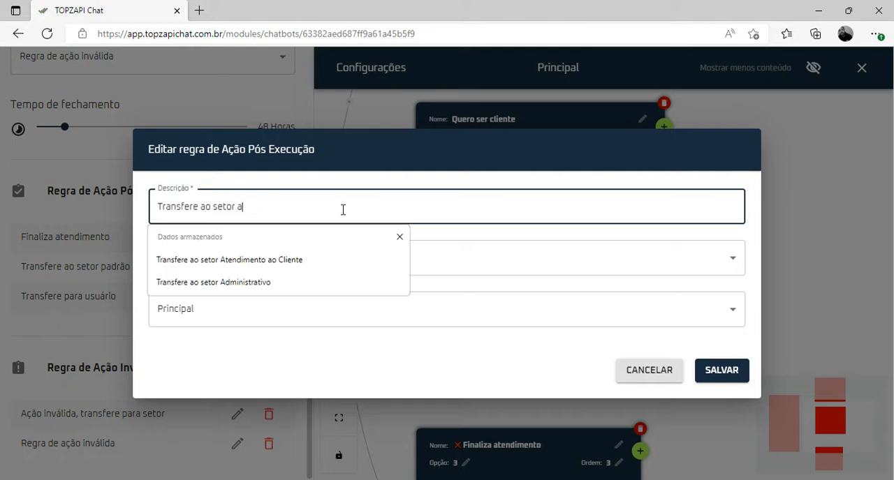
key("Down")
key("Return")
Keep Principal as the rule's target sector and save both the rule and the chatbot
left_click(261, 306)
left_click(247, 310)
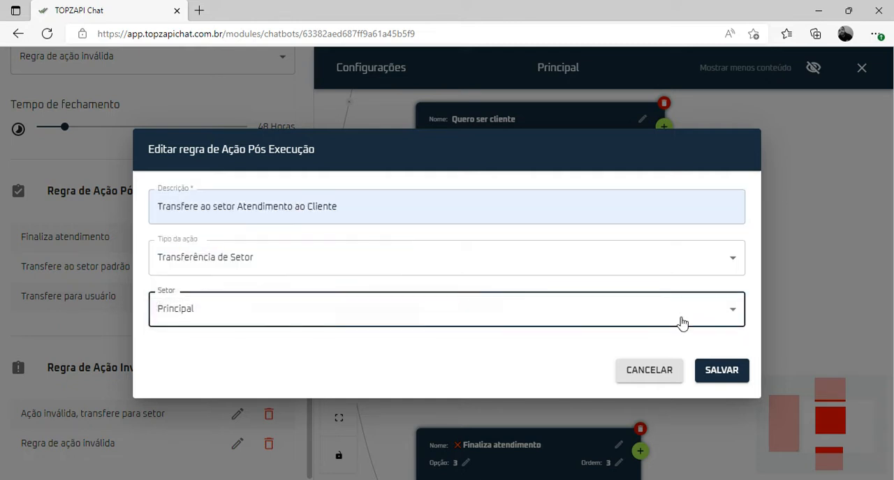
left_click(727, 375)
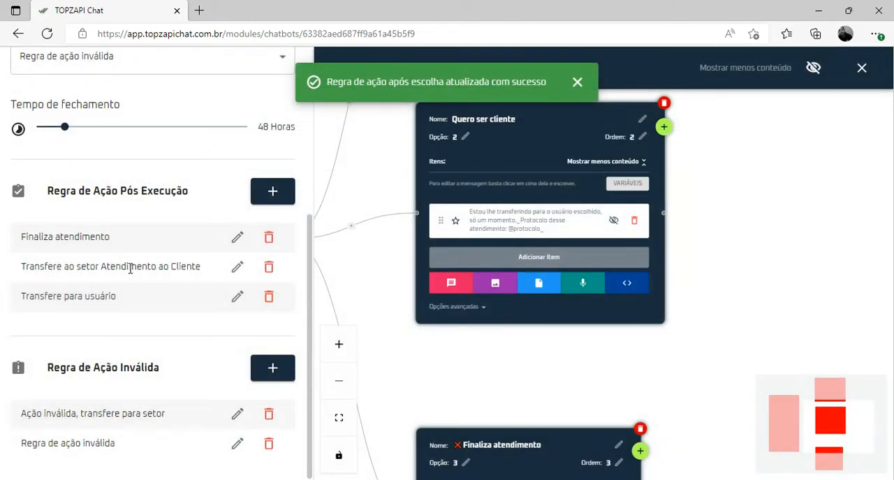
scroll(213, 248, "up", 5)
left_click(262, 121)
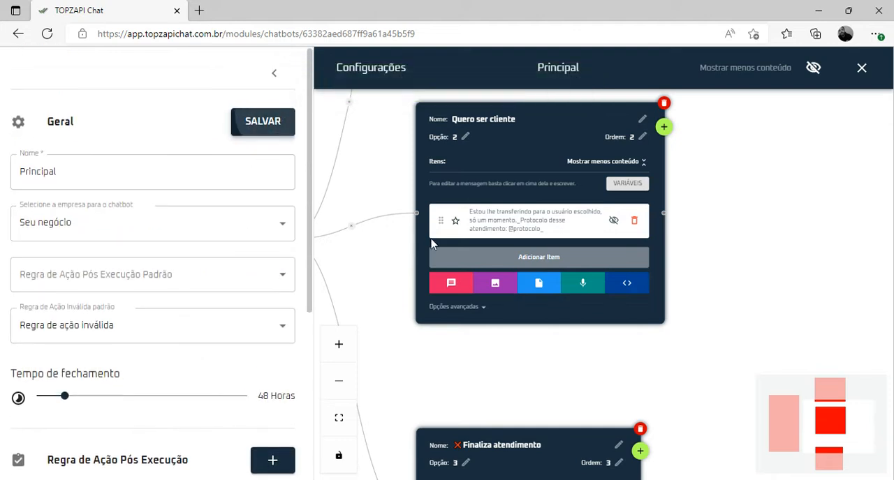
Set the post-execution rule of the "Quero ser cliente" block to "Transfere ao setor Atendimento ao Cliente" and save the chatbot
left_click(463, 308)
left_click(483, 336)
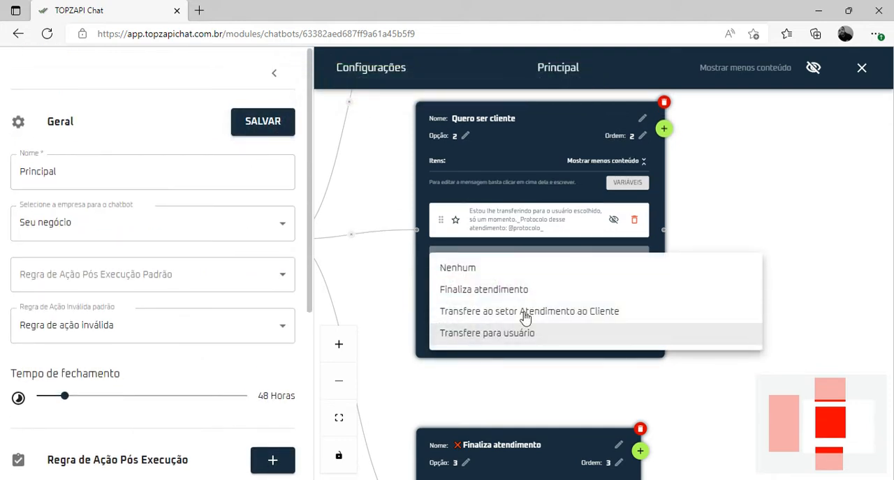
left_click(530, 311)
left_click(279, 122)
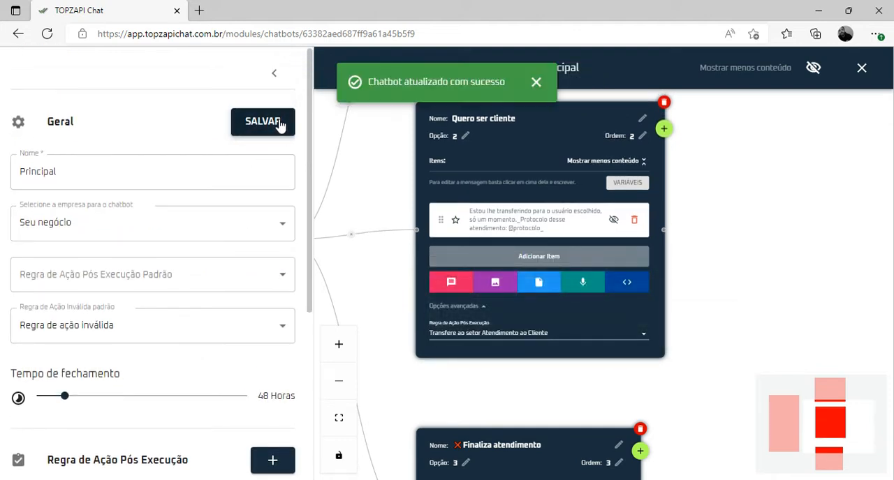
left_click(280, 122)
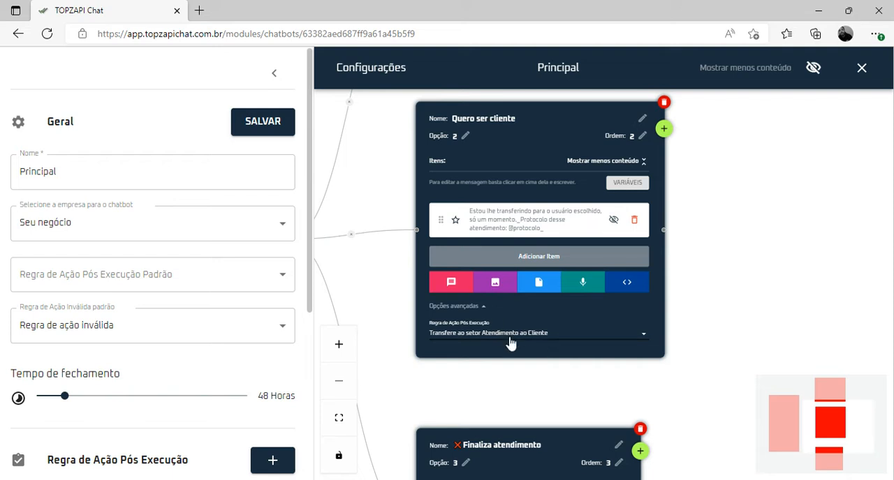
left_click(280, 133)
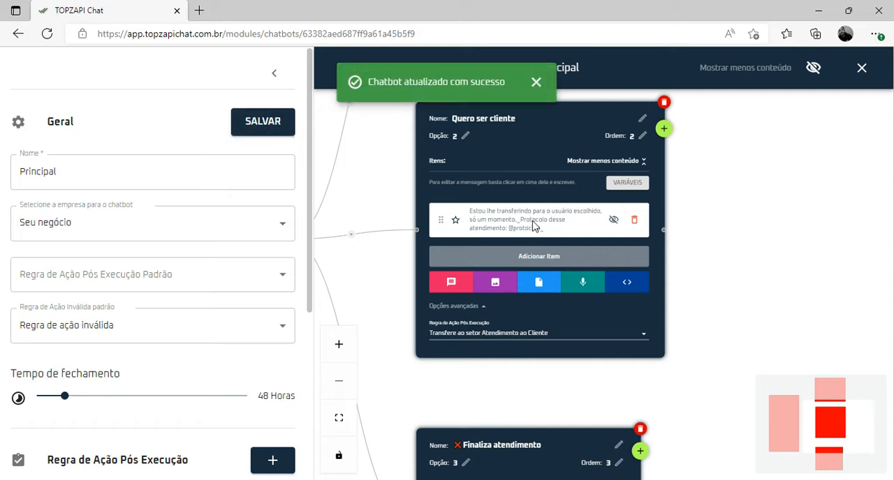
Insert a space before "_Protocolo" in the "Quero ser cliente" block's message and save the chatbot
left_click(534, 226)
left_click(520, 223)
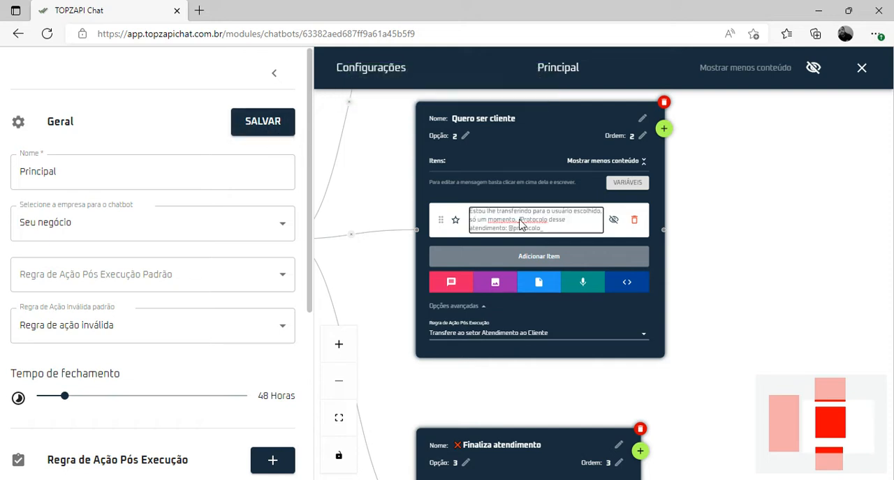
left_click(292, 126)
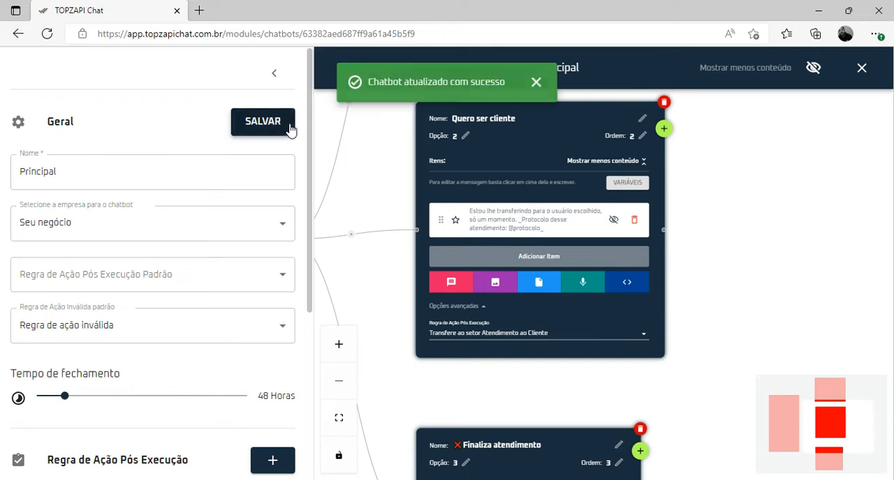
Check the post-execution rule of the "Finaliza atendimento" block and that rule's settings, and save the chatbot
scroll(678, 320, "down", 2)
left_click_drag(708, 391, 662, 241)
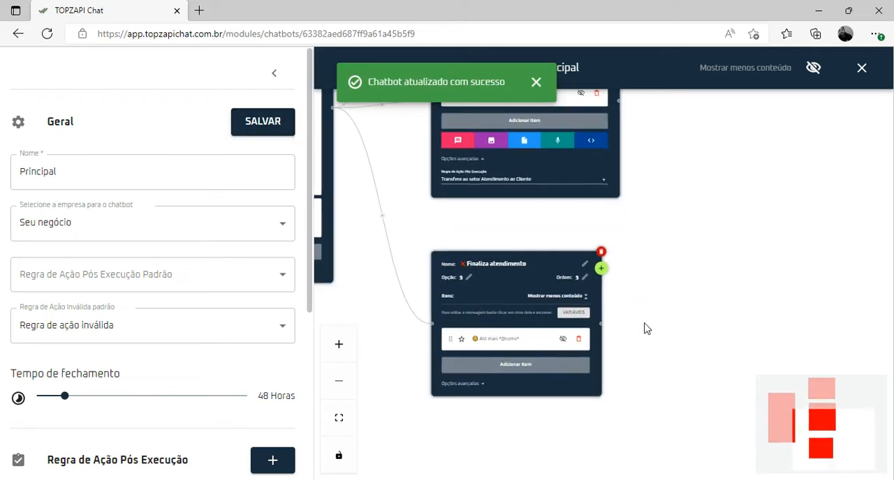
scroll(644, 323, "up", 2)
left_click_drag(644, 324, 715, 276)
scroll(660, 309, "up", 1)
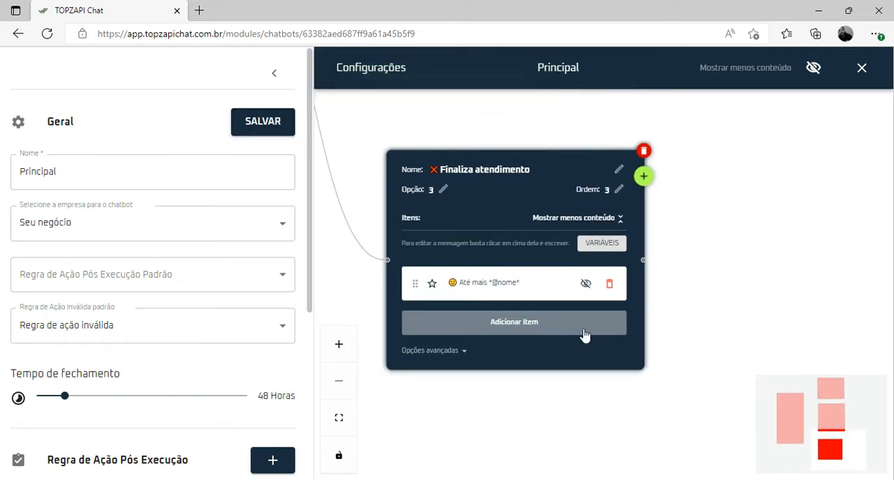
left_click(455, 352)
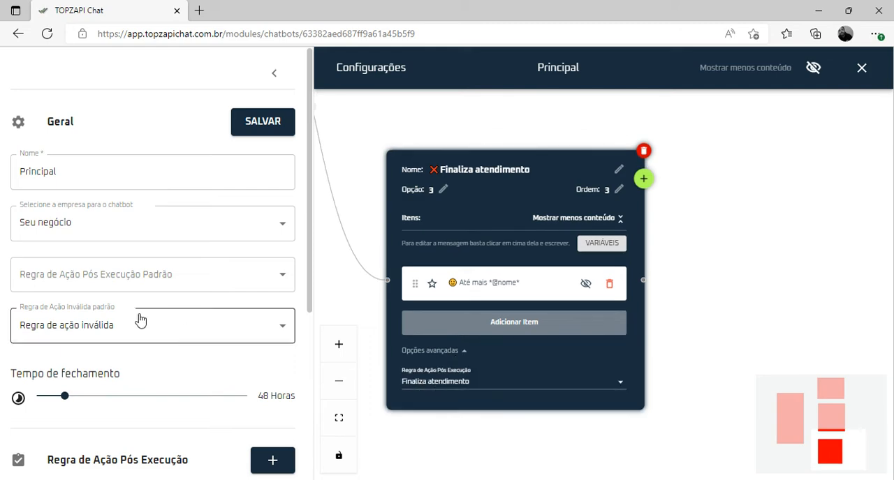
scroll(140, 320, "down", 3)
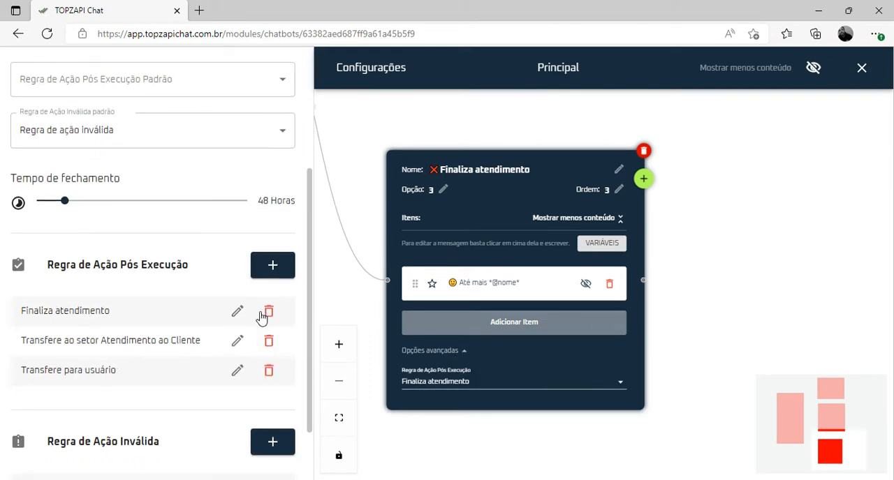
left_click(237, 312)
left_click(828, 239)
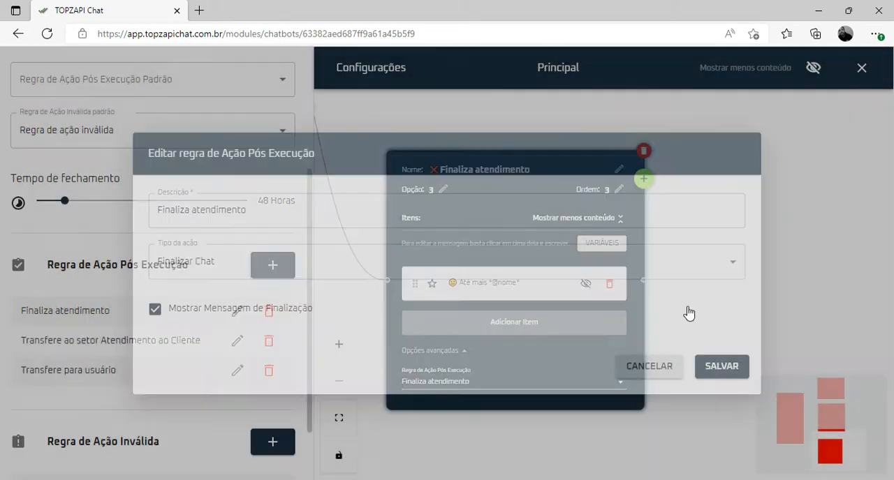
scroll(260, 305, "up", 3)
left_click(270, 133)
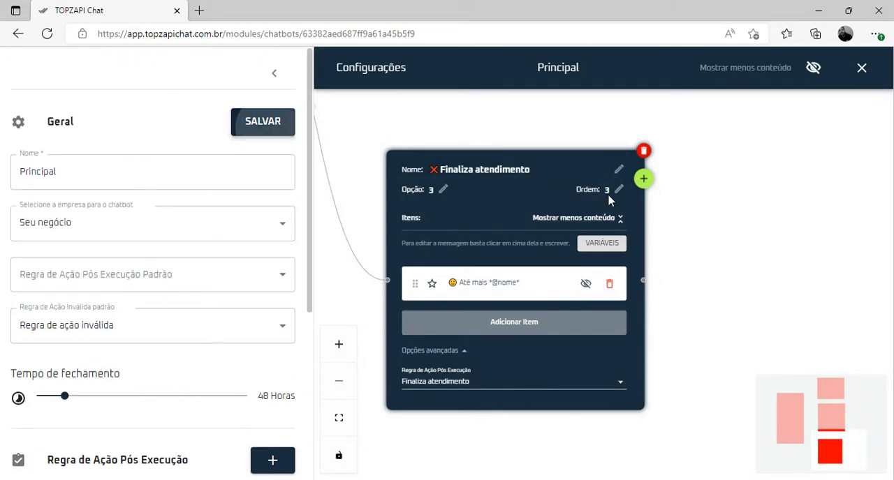
Replace the option 1 block's message with "Por favor, me informe seu CPF ou CNPJ para iniciar seu atendimento:" and save the chatbot
left_click_drag(713, 171, 704, 363)
scroll(704, 363, "down", 1)
left_click_drag(634, 342, 632, 285)
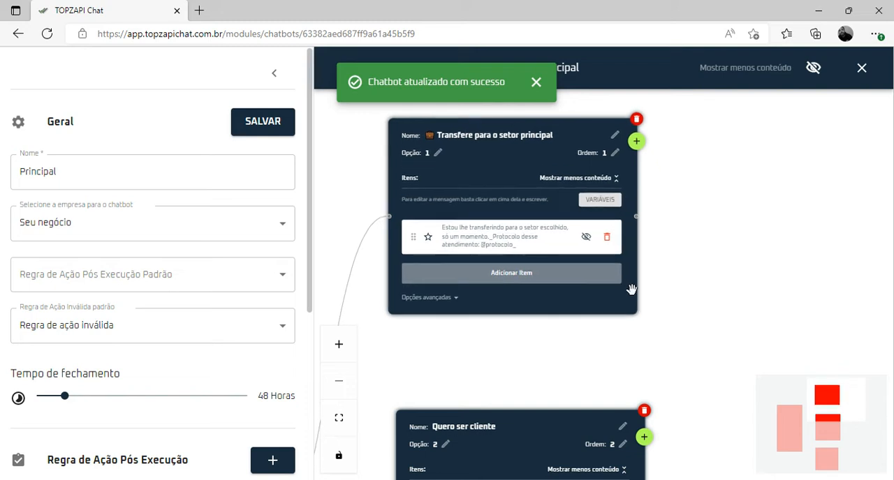
left_click(273, 128)
left_click_drag(547, 355, 552, 414)
scroll(539, 397, "up", 1)
scroll(553, 414, "up", 1)
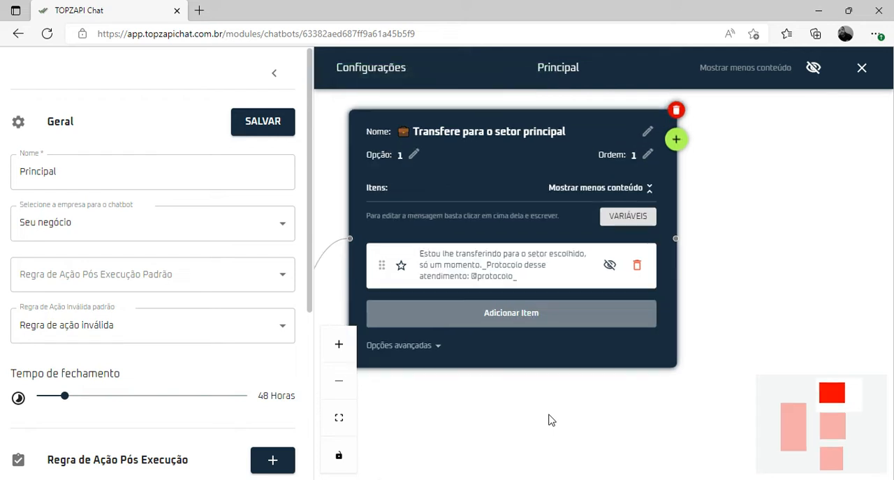
scroll(548, 419, "down", 1)
left_click(531, 298)
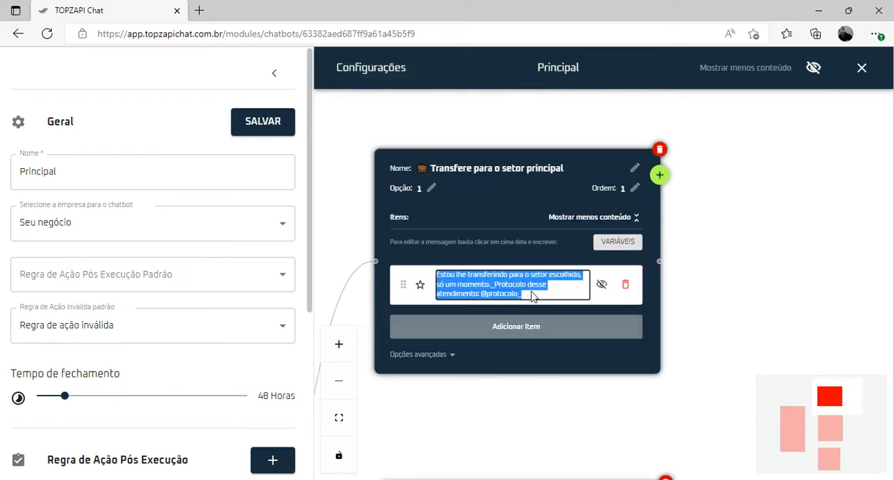
key("BackSpace")
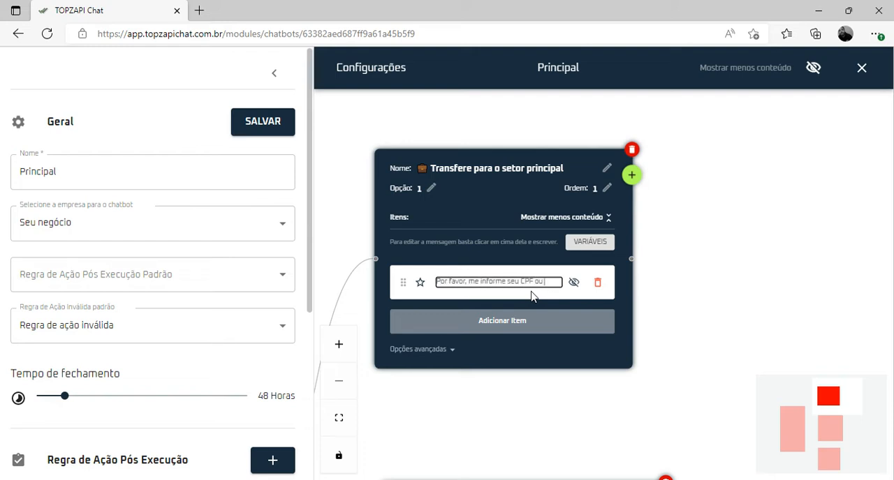
type("para iniciar seu atendimento:")
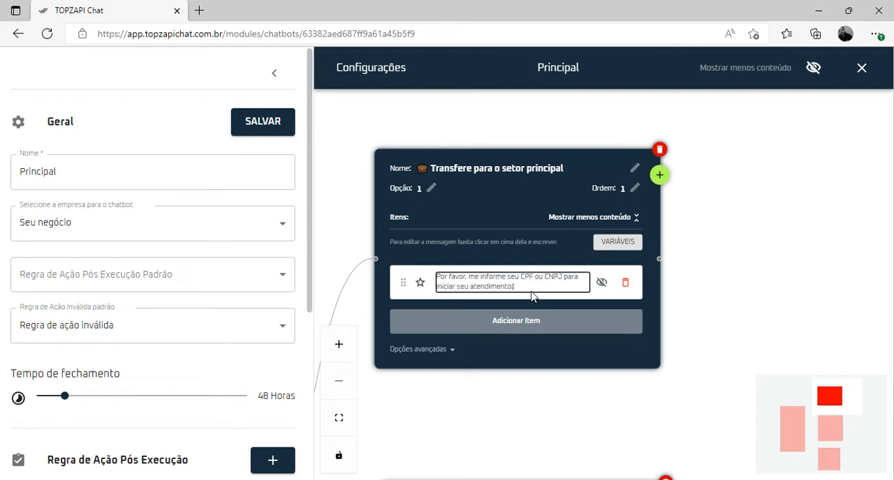
left_click(285, 122)
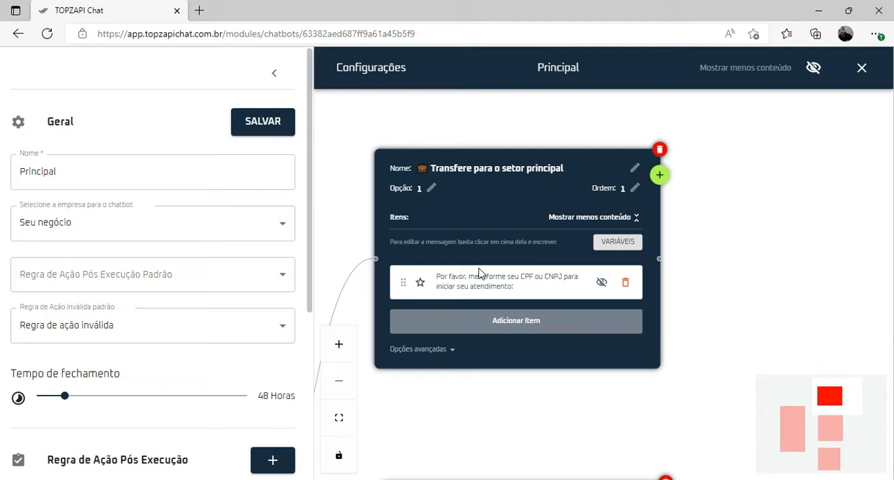
Clear the post-execution rule of the option 1 block and save the chatbot
left_click(449, 350)
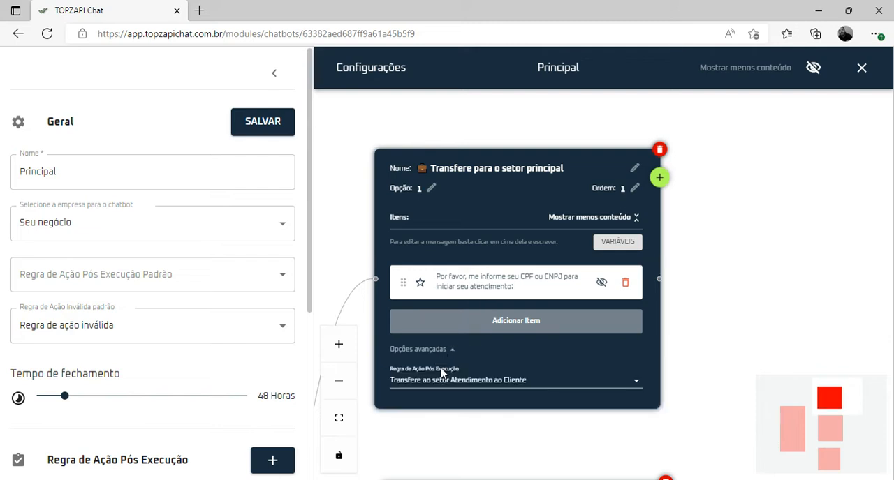
left_click(444, 378)
left_click(446, 337)
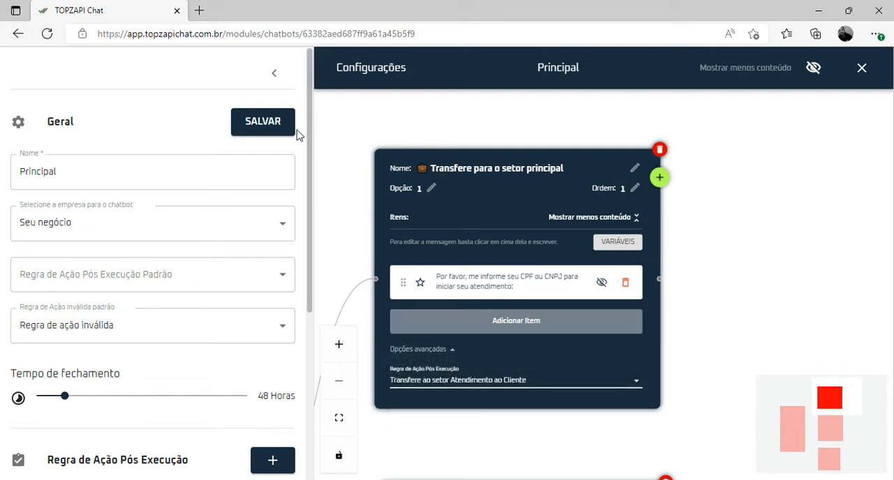
left_click(271, 122)
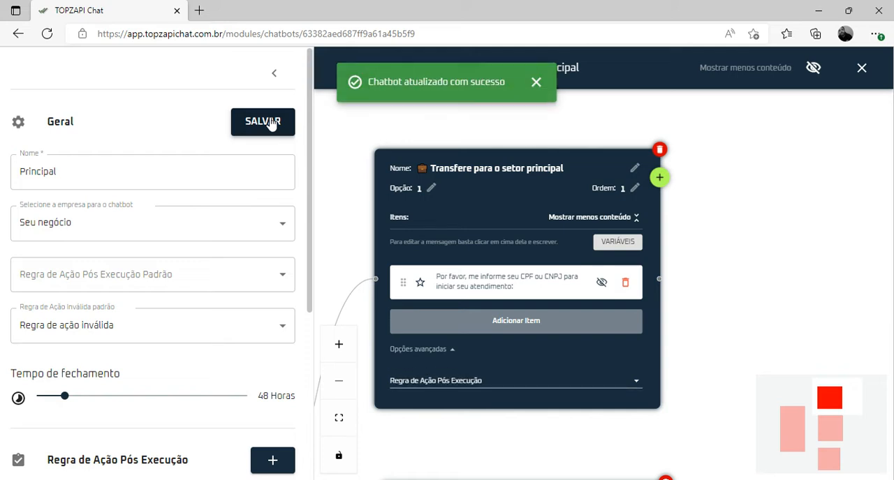
left_click(271, 122)
Rename the option 1 block to "Já sou cliente" and save the chatbot
left_click(634, 168)
double_click(583, 175)
triple_click(583, 176)
type("J")
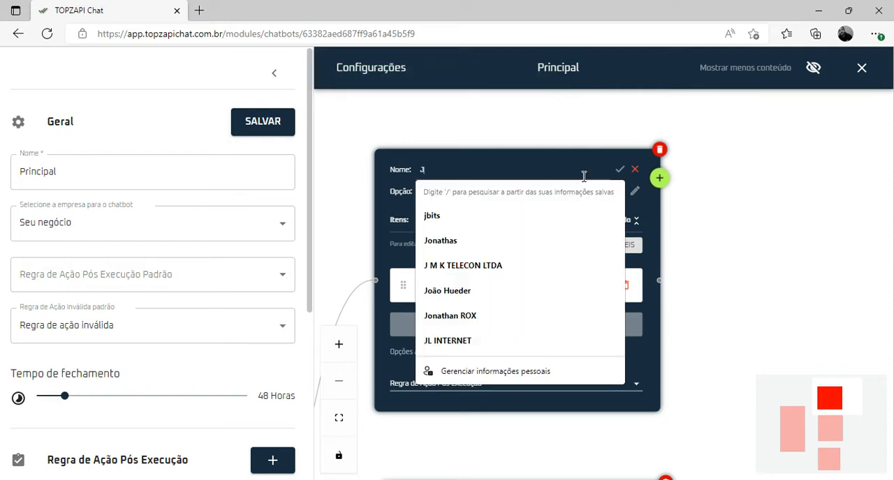
type("á sou cliente")
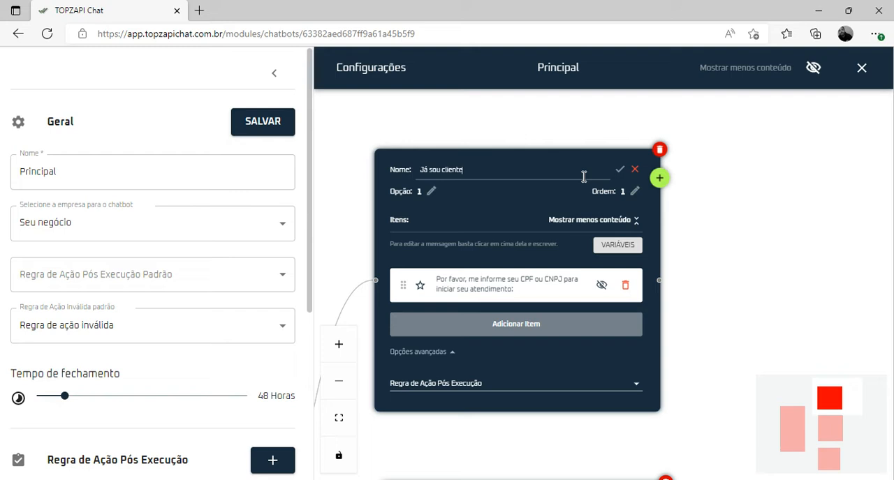
left_click(620, 169)
left_click(266, 130)
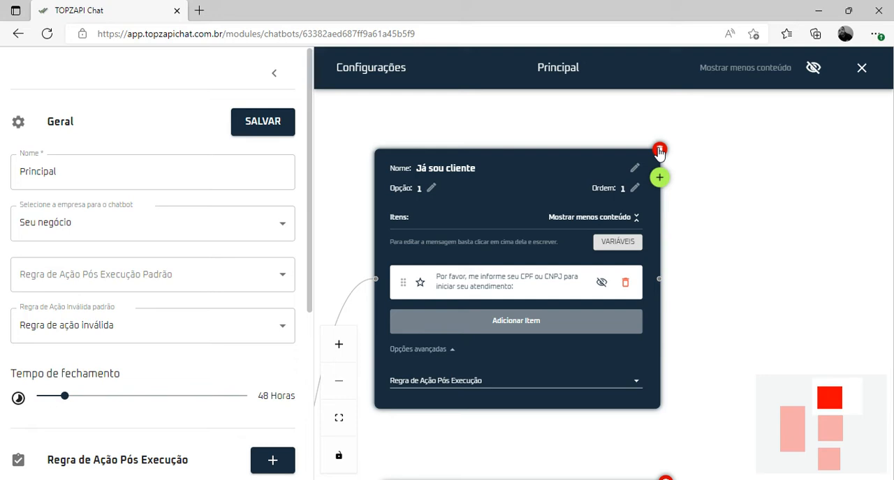
Examine the Menu Principal block's messages and its connections to the option blocks
scroll(669, 256, "down", 3)
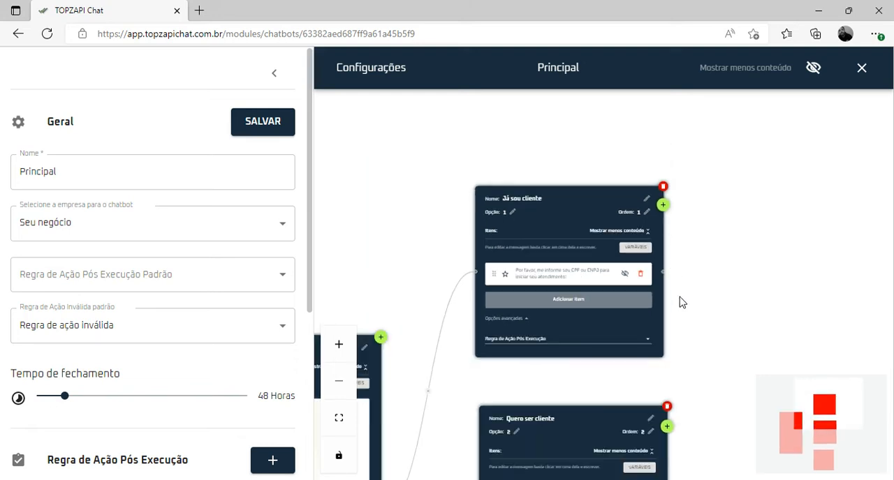
left_click_drag(701, 330, 759, 227)
left_click_drag(586, 275, 658, 165)
scroll(610, 261, "up", 2)
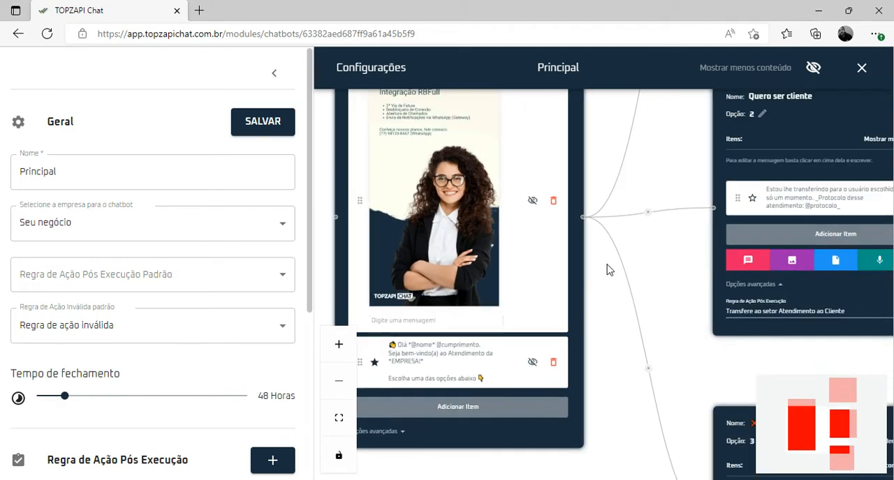
left_click_drag(606, 269, 634, 325)
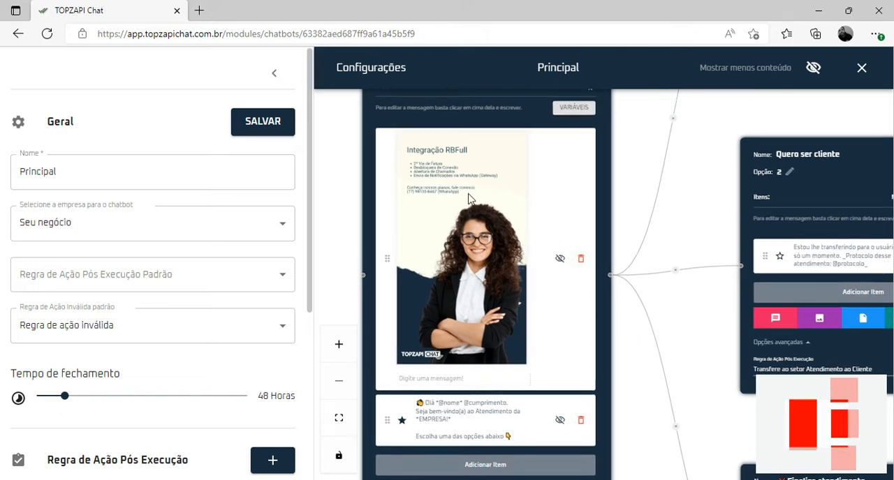
scroll(691, 224, "down", 1)
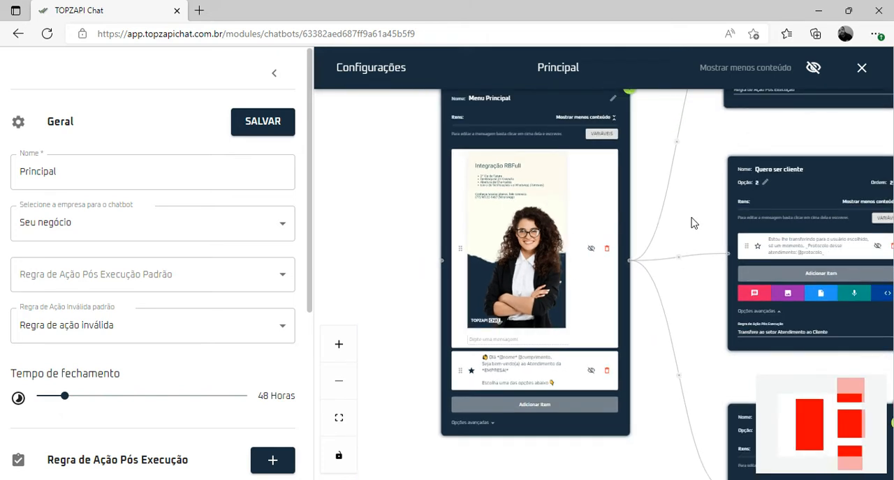
Examine the option blocks linked to Menu Principal and the chatbot's post-execution and invalid-action rule lists
left_click_drag(692, 224, 406, 323)
left_click_drag(523, 254, 469, 327)
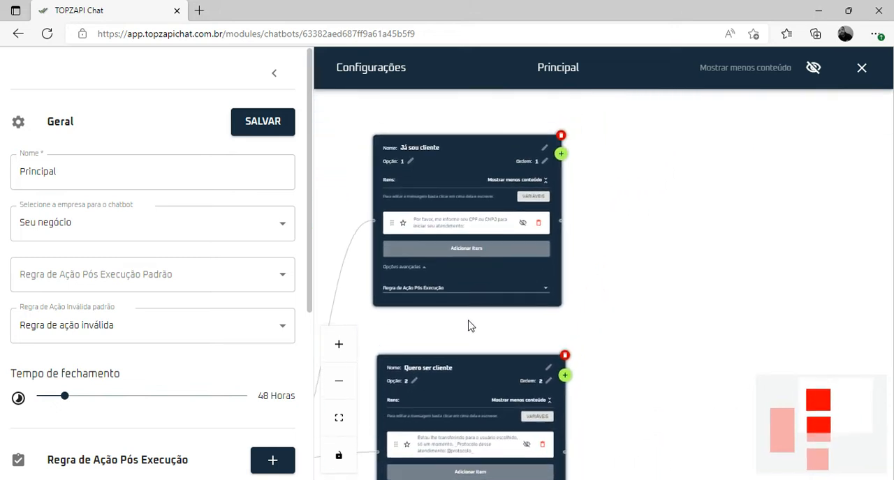
scroll(469, 326, "up", 3)
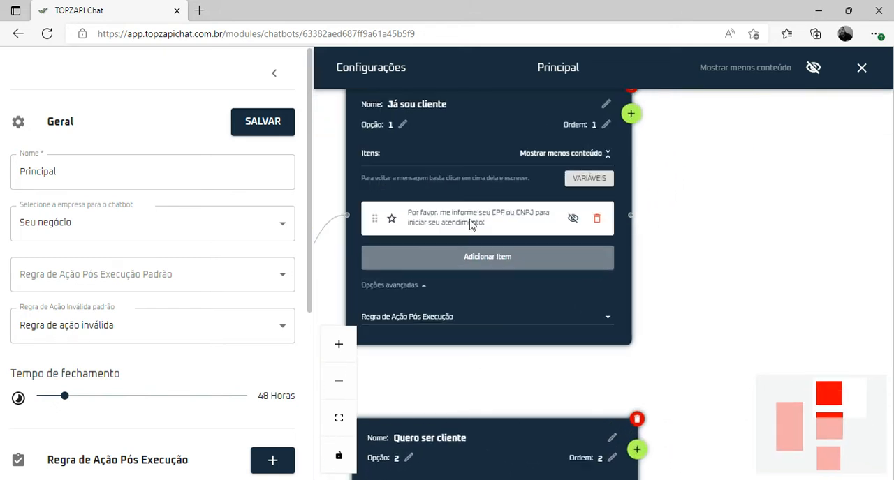
scroll(495, 227, "down", 2)
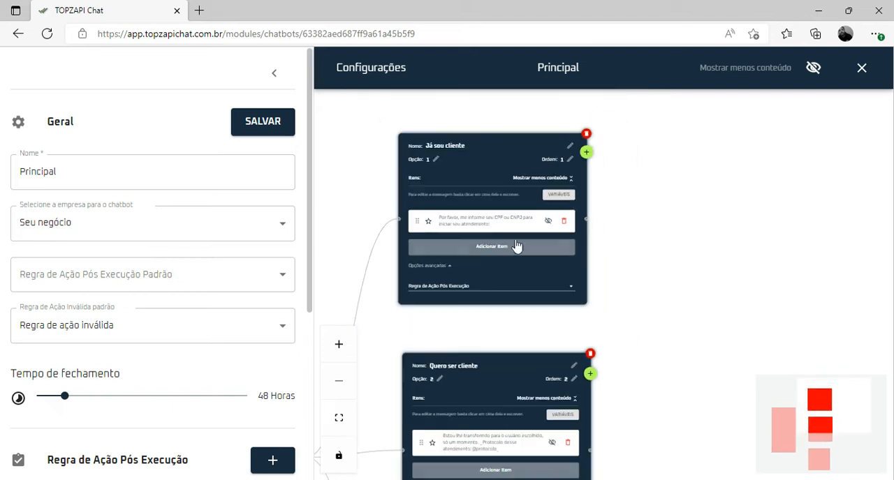
left_click_drag(504, 328, 509, 212)
left_click_drag(636, 318, 646, 223)
left_click_drag(674, 381, 758, 268)
left_click_drag(445, 236, 467, 377)
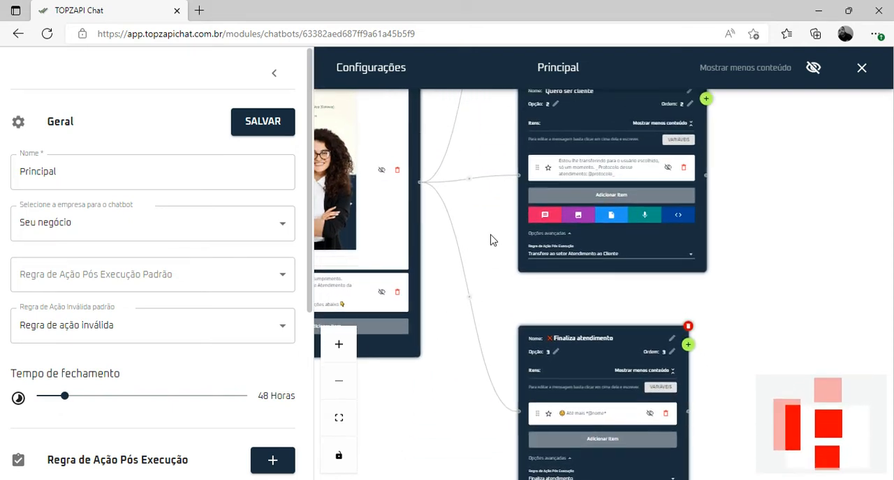
left_click_drag(491, 239, 615, 315)
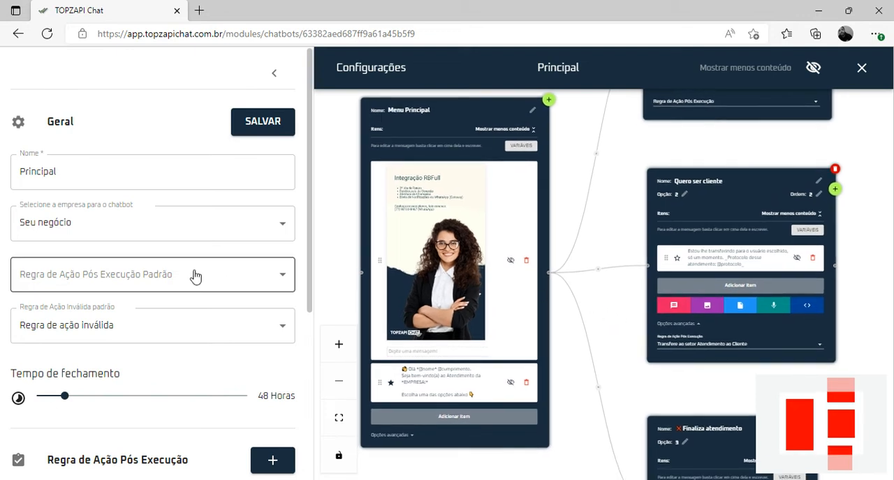
scroll(156, 204, "down", 4)
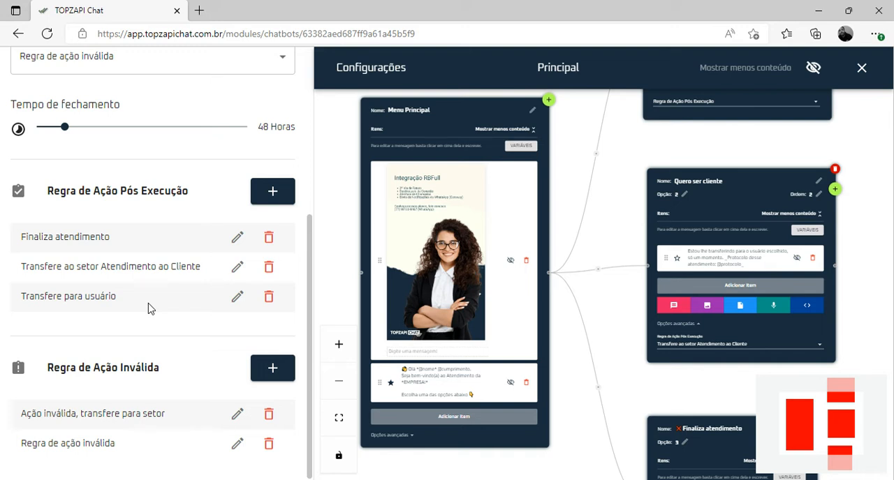
scroll(148, 309, "up", 3)
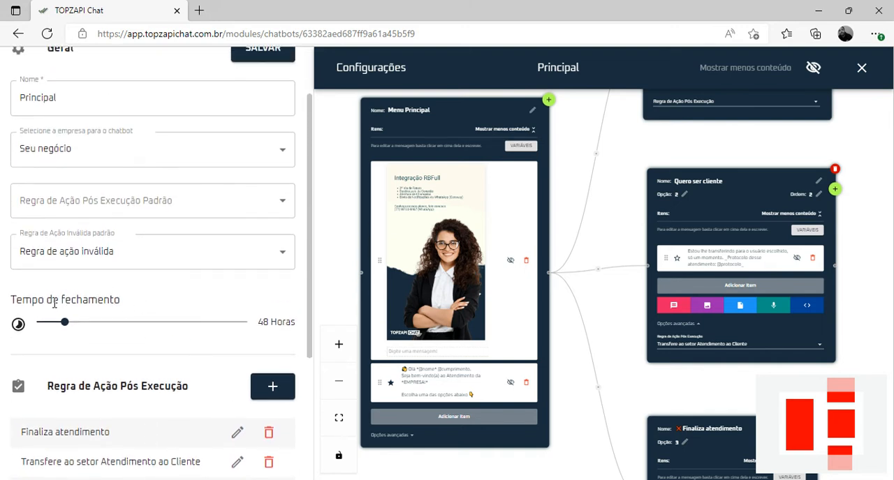
Set the chatbot's closing time (Tempo de fechamento) to 2 hours and save the chatbot
triple_click(45, 300)
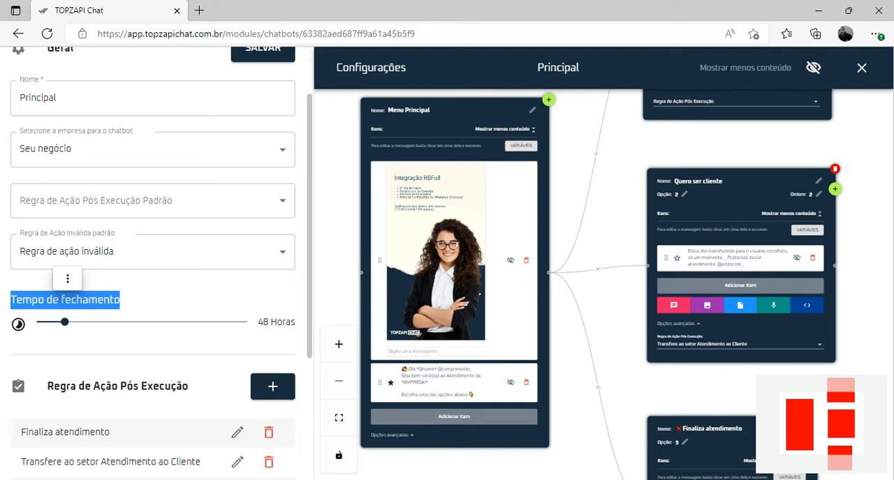
left_click(45, 300)
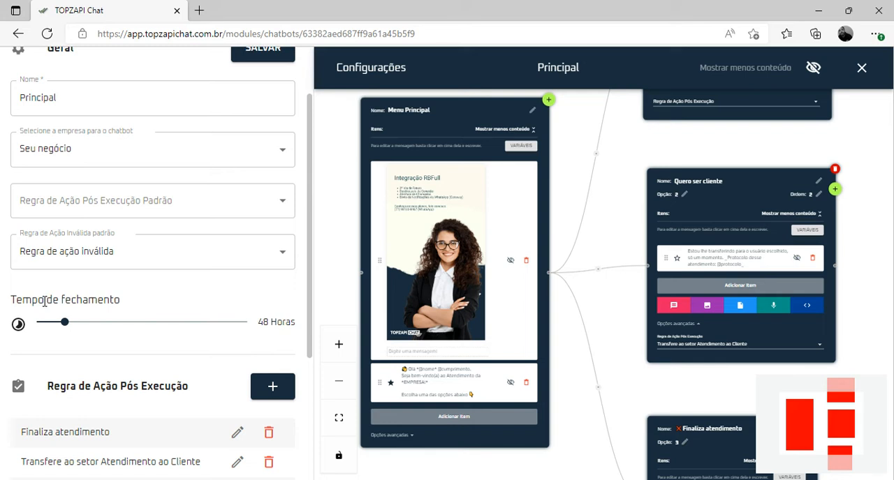
left_click_drag(64, 322, 40, 330)
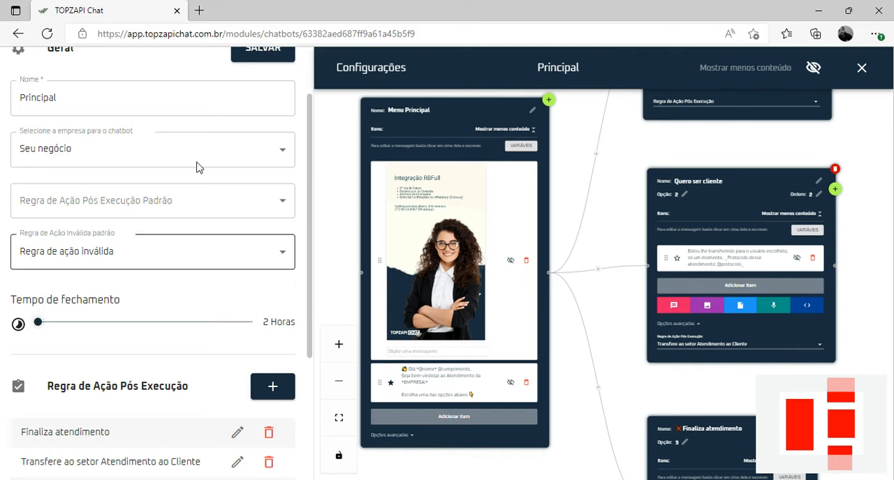
left_click(259, 60)
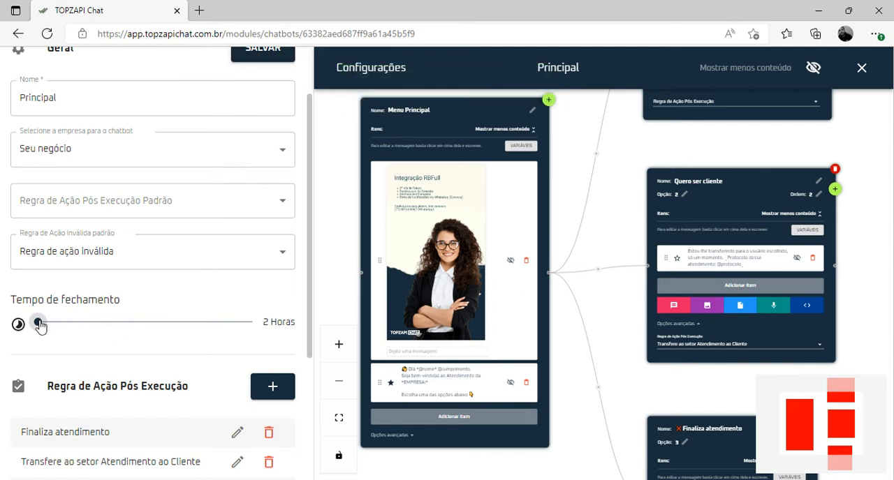
Set the chatbot's closing time (Tempo de fechamento) to 360 hours and save the chatbot
left_click_drag(39, 325, 243, 322)
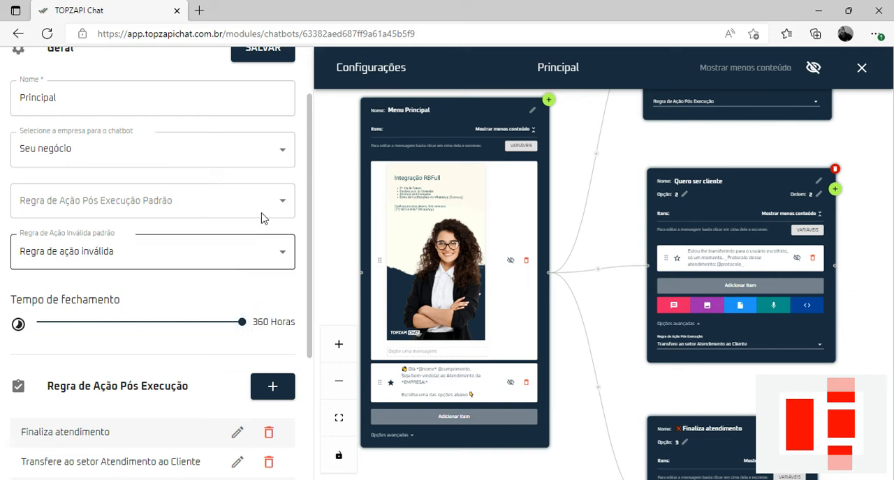
left_click(278, 59)
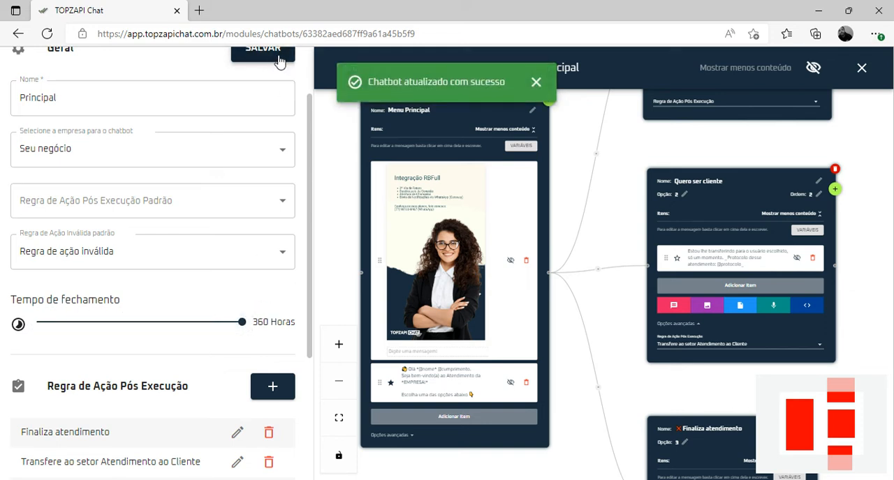
left_click(276, 60)
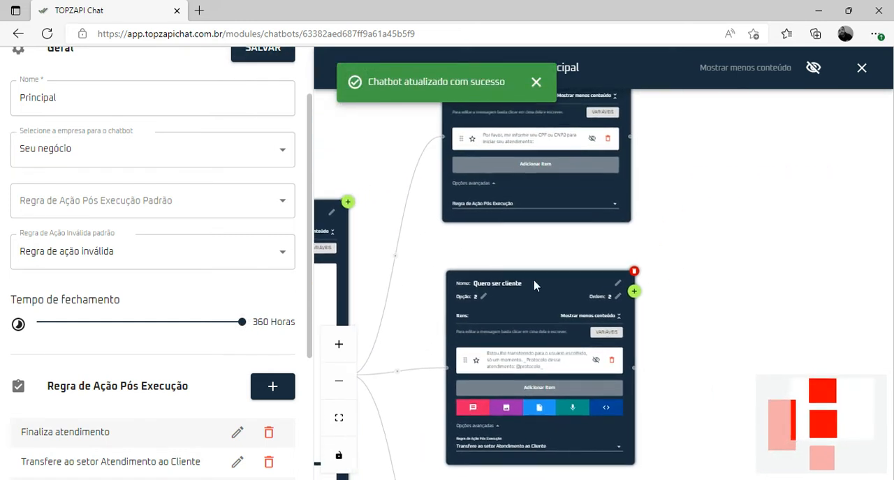
Examine the Já sou cliente, Quero ser cliente and Finaliza atendimento blocks and their connections to Menu Principal
scroll(538, 271, "down", 5)
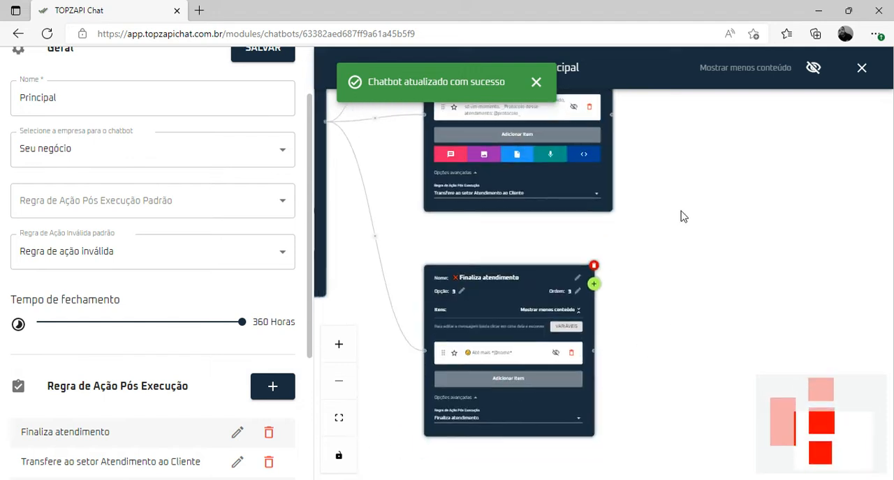
left_click_drag(686, 258, 695, 252)
left_click_drag(542, 183, 687, 343)
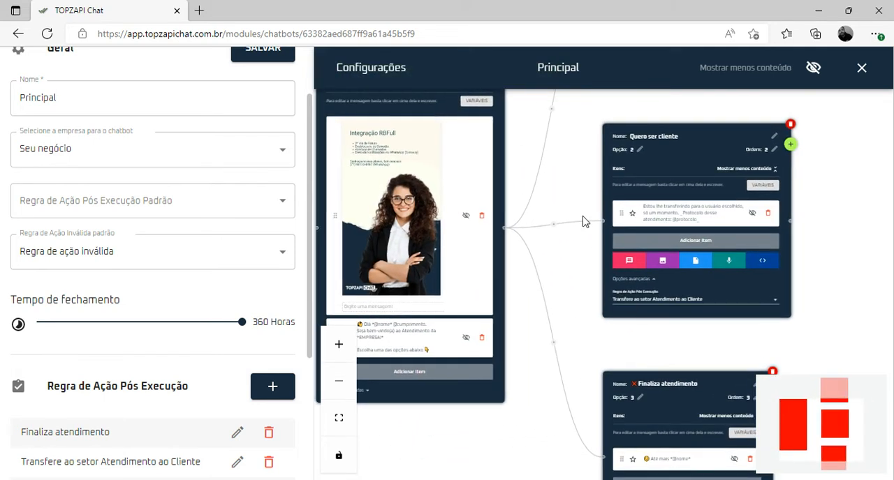
left_click_drag(578, 217, 611, 275)
left_click_drag(607, 239, 355, 381)
left_click_drag(535, 322, 437, 402)
left_click_drag(472, 316, 589, 169)
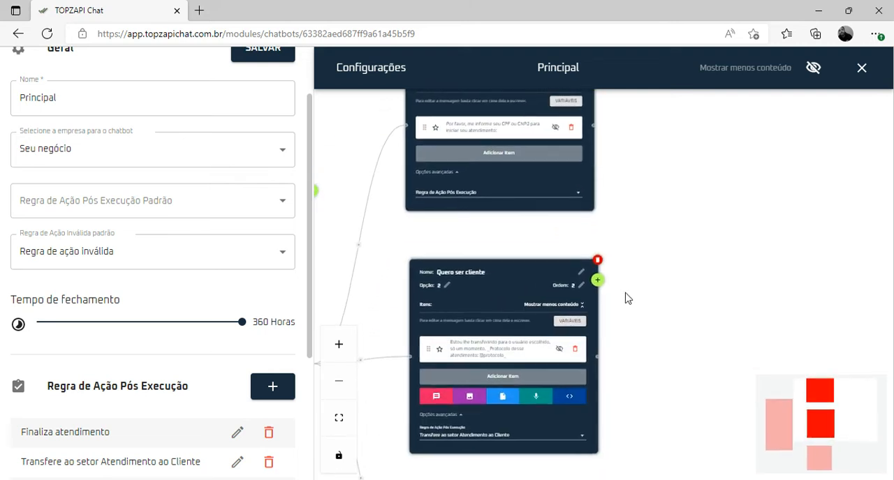
left_click_drag(660, 326, 589, 293)
scroll(425, 280, "up", 1)
scroll(459, 239, "down", 1)
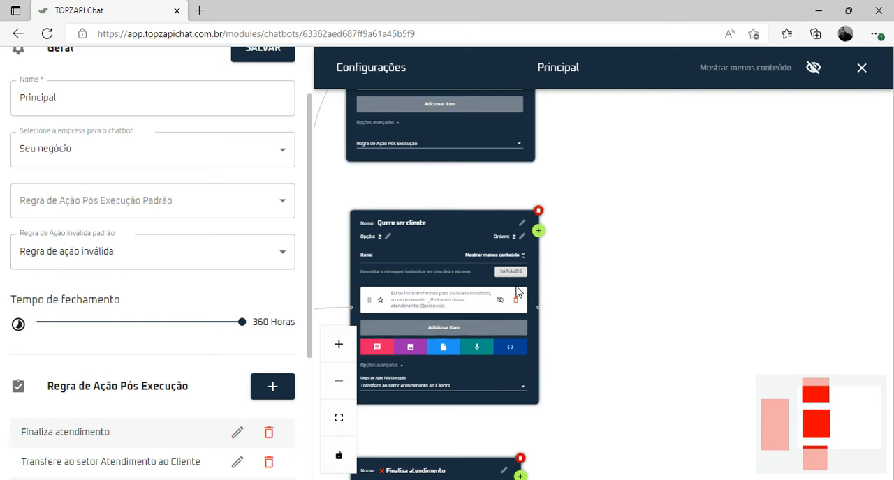
Add a submenu to the Quero ser cliente block, save the chatbot and place the submenu beside its parent, slightly higher
left_click(539, 231)
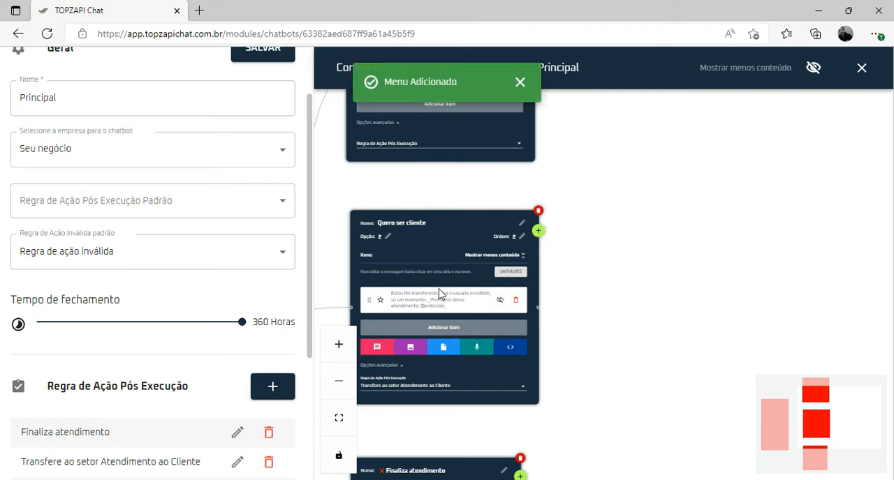
left_click(265, 54)
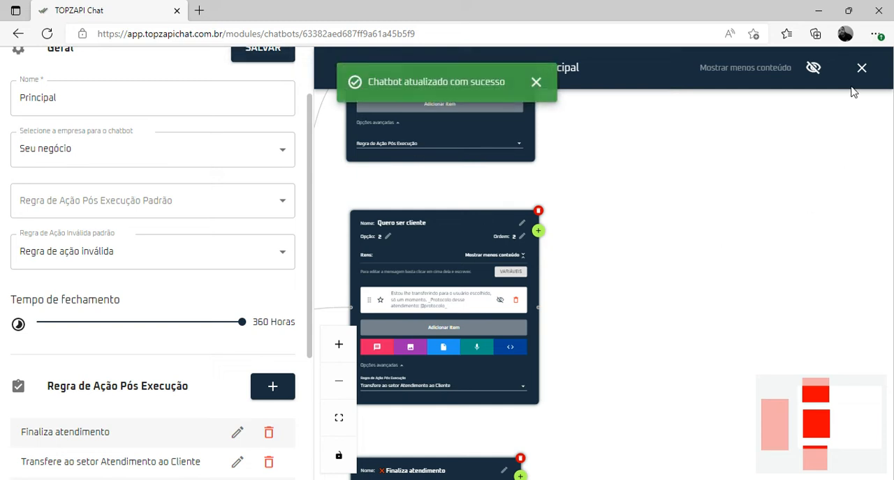
left_click_drag(641, 233, 733, 154)
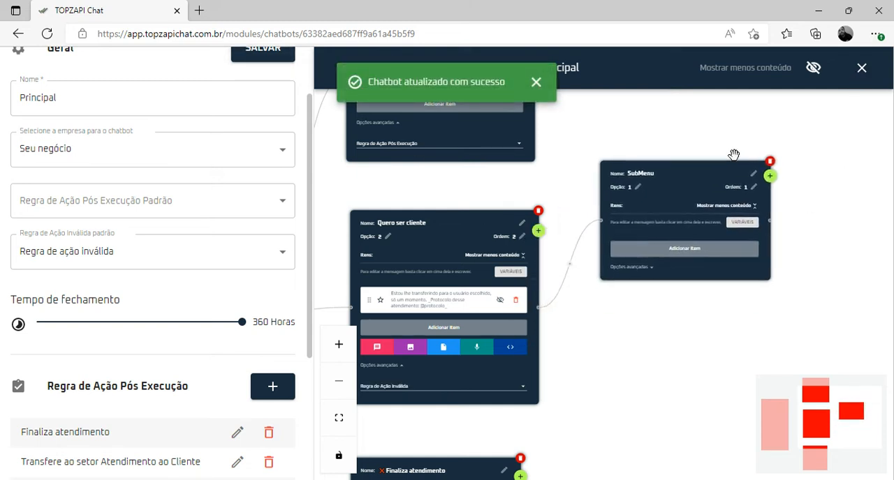
Add a second submenu to the Quero ser cliente block, place it below the first submenu and save the chatbot
left_click(538, 230)
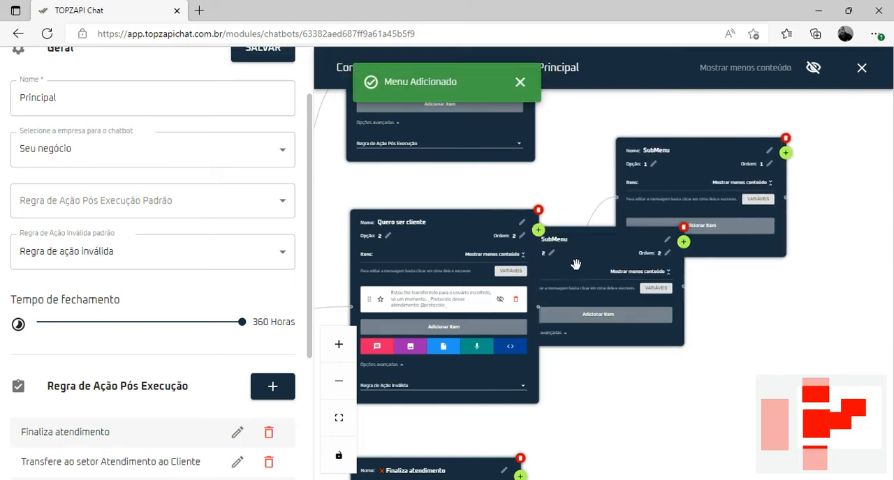
left_click_drag(580, 234, 687, 339)
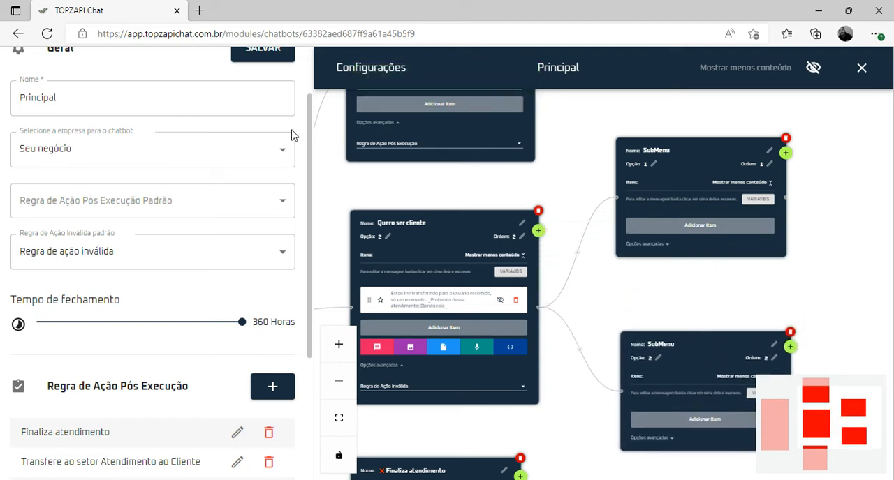
left_click(259, 56)
Rename the option 1 submenu of the Quero ser cliente block to "Quero contratar"
left_click(769, 151)
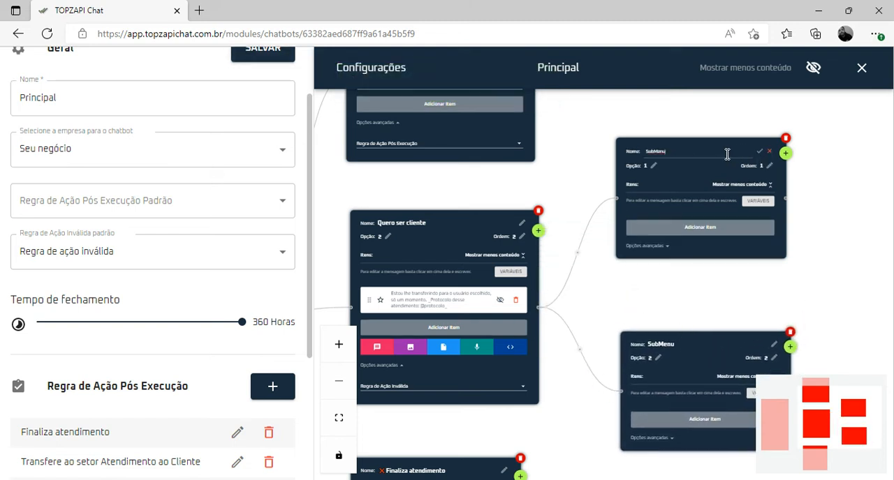
left_click(728, 155)
double_click(716, 151)
type("Qual")
left_click(759, 151)
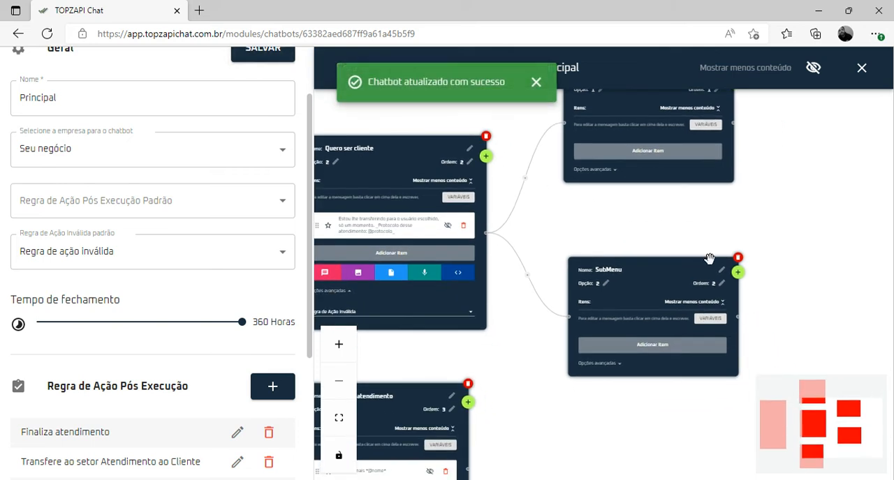
Rename the option 2 submenu of the Quero ser cliente block to "volto mais tarde" and save the chatbot
left_click(721, 270)
left_click(607, 271)
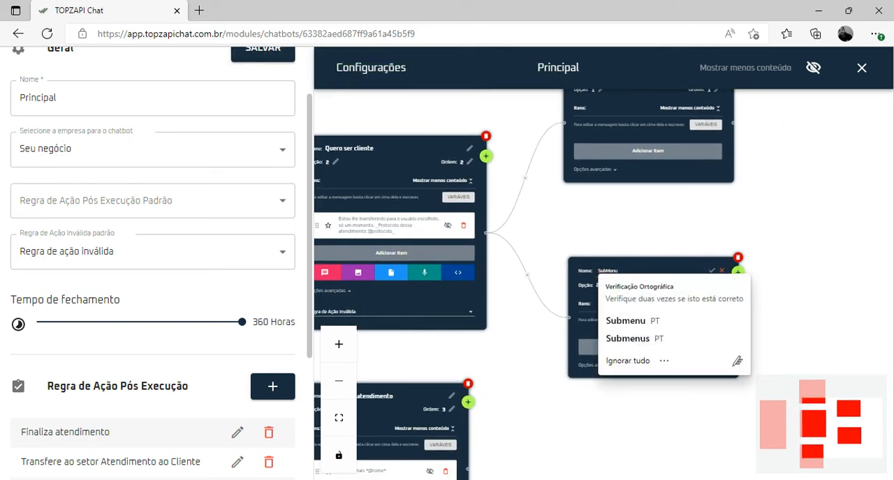
double_click(607, 271)
type("volto mais tarde")
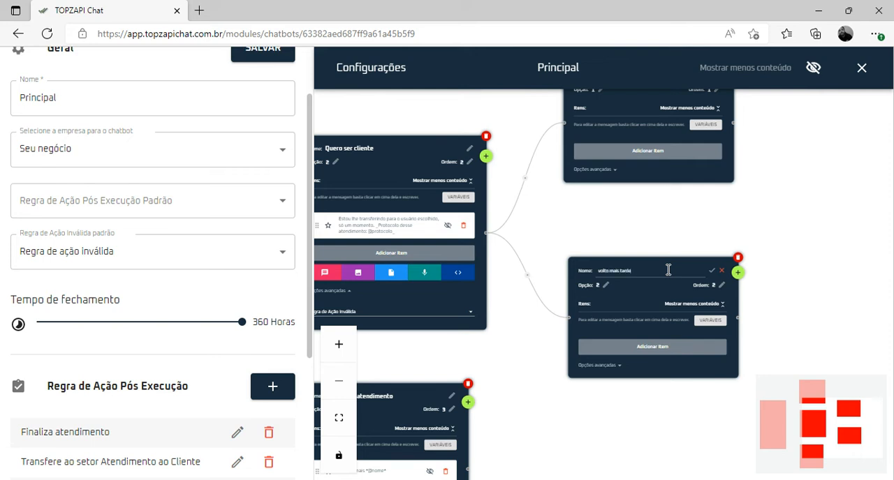
left_click(711, 270)
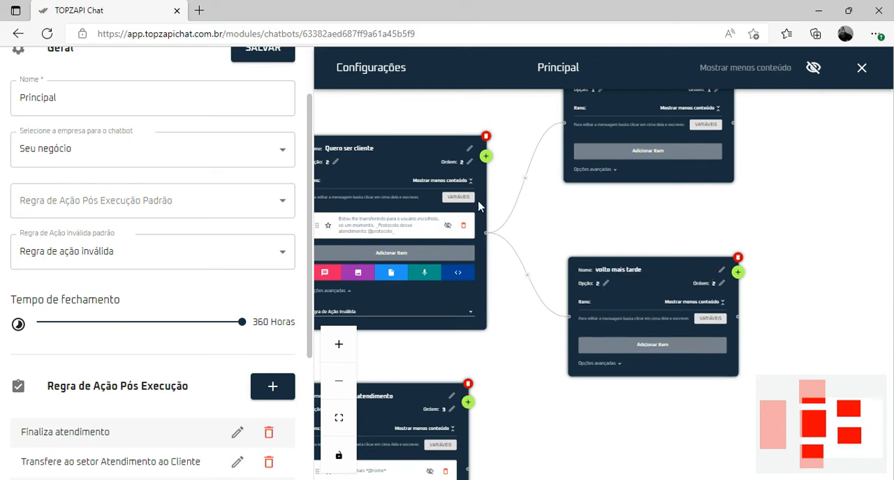
left_click(262, 56)
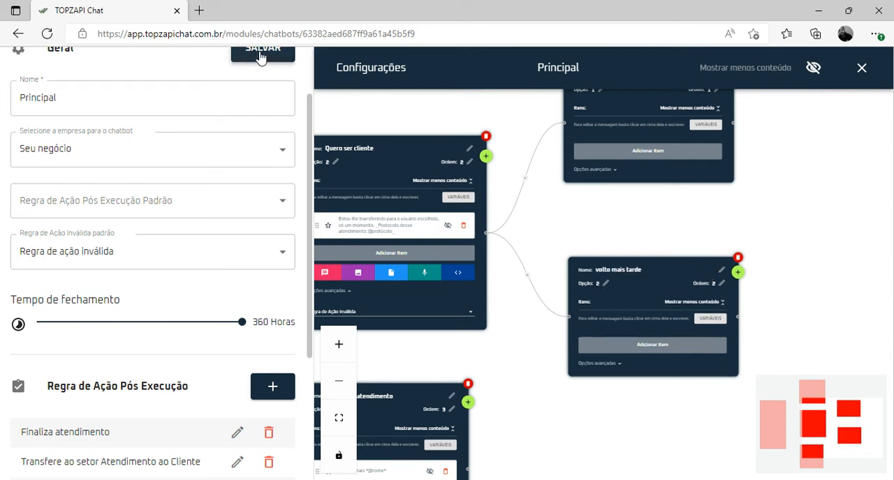
Set the post-execution rule of the "volto mais tarde" submenu to Finaliza atendimento and save the chatbot
left_click(617, 368)
left_click(629, 384)
left_click(624, 405)
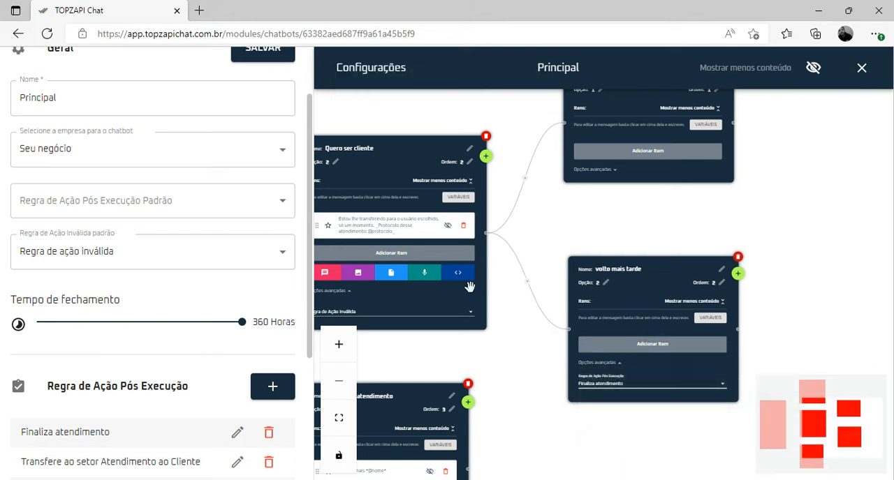
left_click(262, 55)
left_click(620, 345)
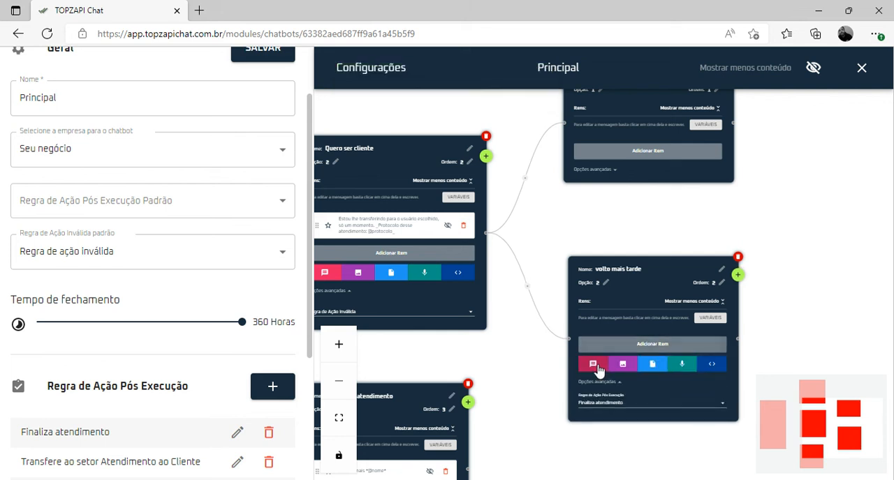
left_click(594, 366)
left_click_drag(543, 372, 617, 283)
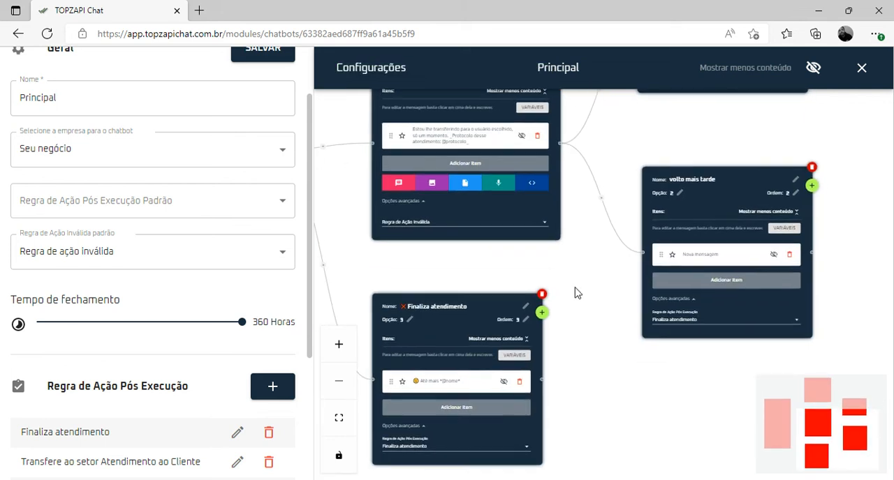
left_click(457, 382)
left_click(693, 256)
type("🙂 Até mais *@nome*")
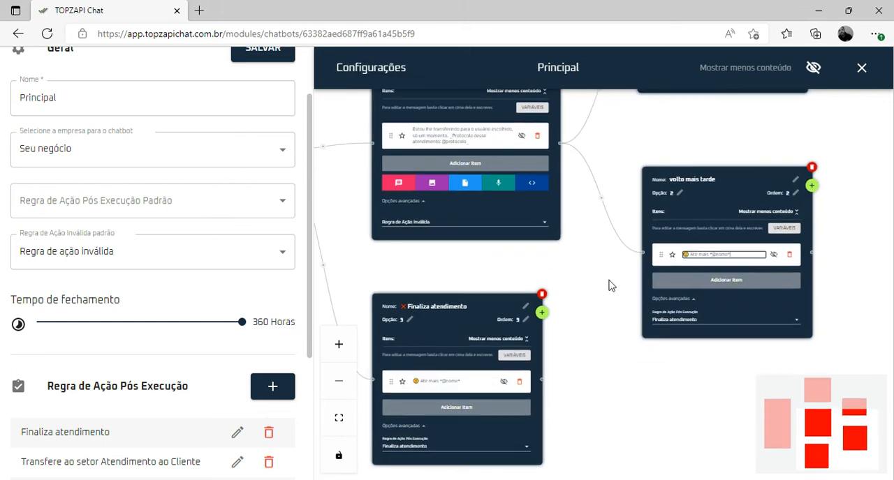
left_click(610, 281)
left_click(256, 54)
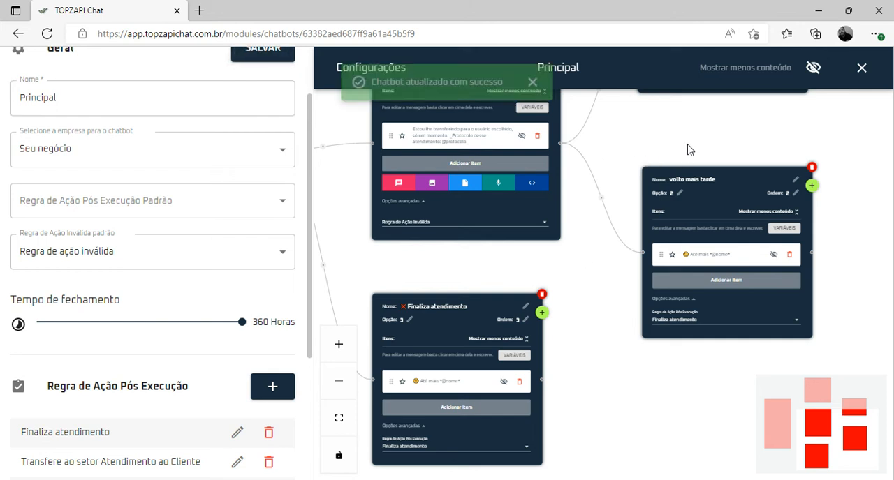
left_click_drag(689, 150, 638, 345)
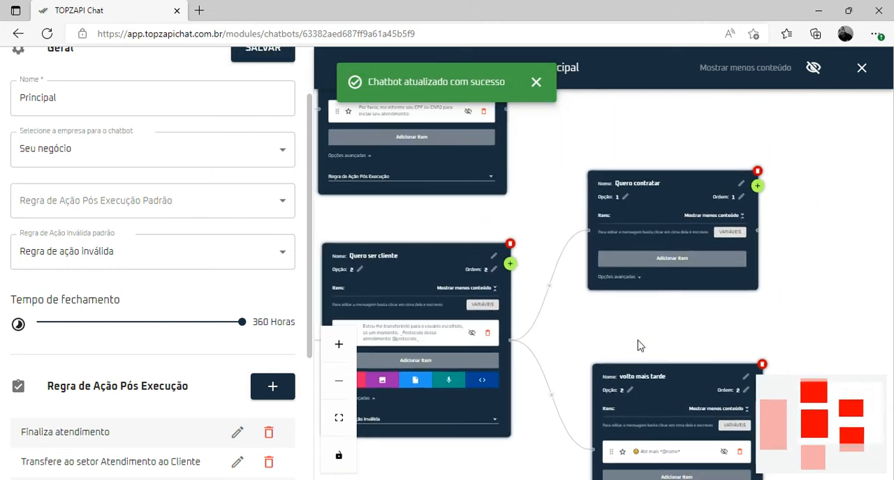
Set the "Quero contratar" post-execution rule to Transfere ao setor Atendimento ao Cliente and add a message with the transfer text copied from Quero ser cliente
left_click(639, 281)
left_click(648, 299)
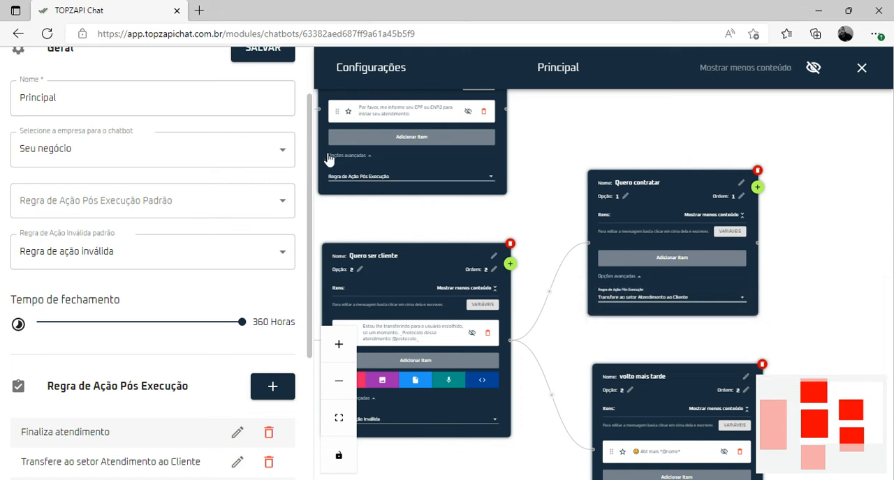
left_click(622, 260)
left_click(613, 281)
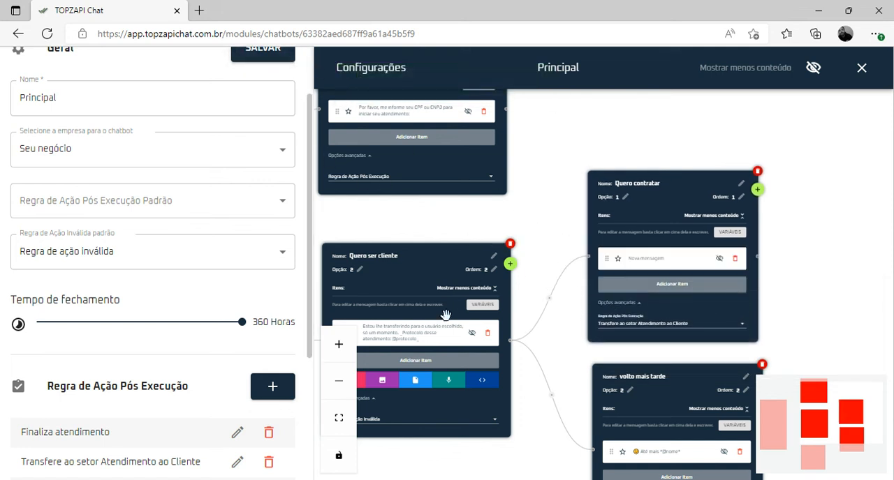
triple_click(418, 336)
key("ctrl+c")
left_click(670, 259)
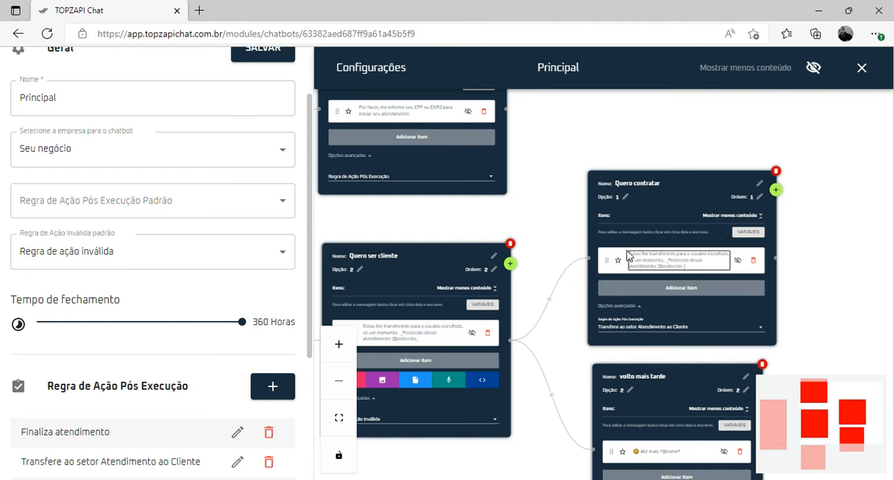
key("ctrl+v")
Move the "Quero contratar" block slightly upward, away from "volto mais tarde", and save the chatbot
left_click_drag(597, 236, 597, 210)
left_click_drag(596, 213, 594, 213)
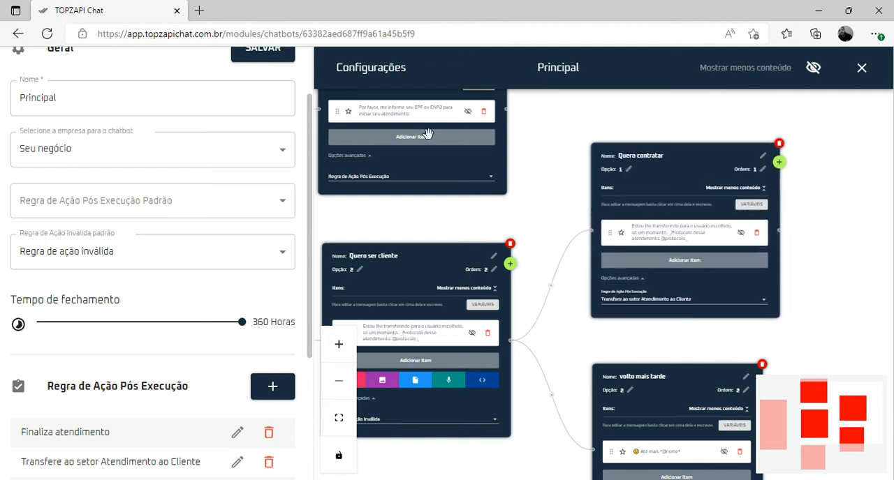
left_click(255, 56)
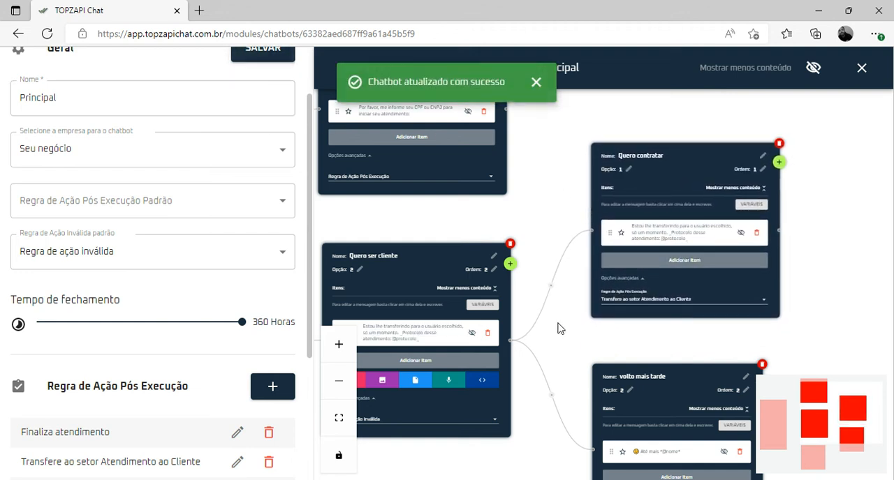
Star the message item in the Quero ser cliente block, replace its text with "Como podemos te ajudar agora?", and save the chatbot
left_click_drag(559, 328, 590, 278)
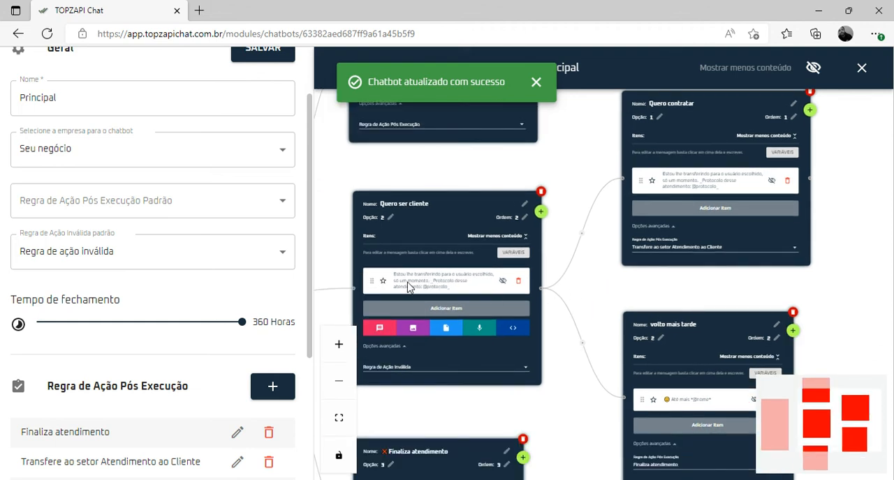
left_click(383, 280)
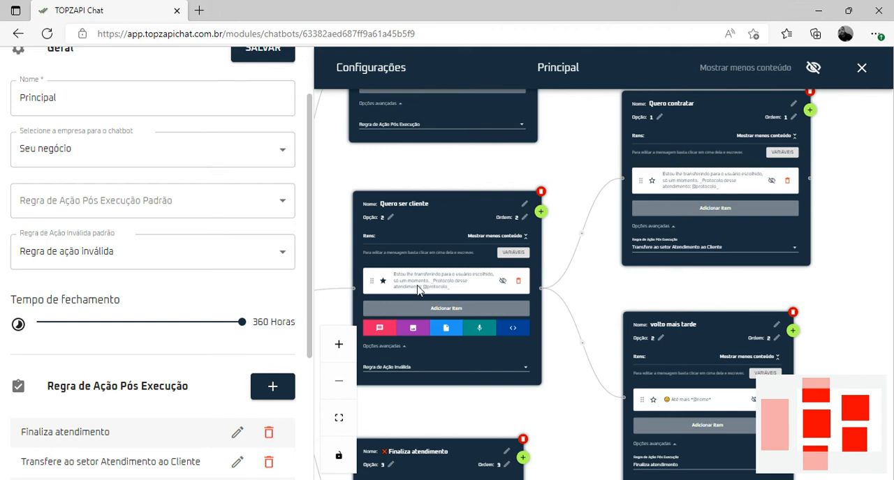
left_click(445, 289)
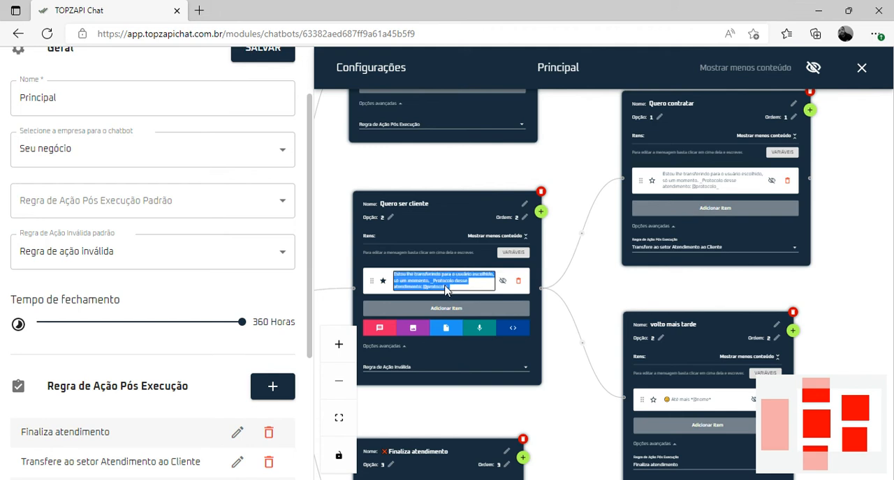
key("BackSpace")
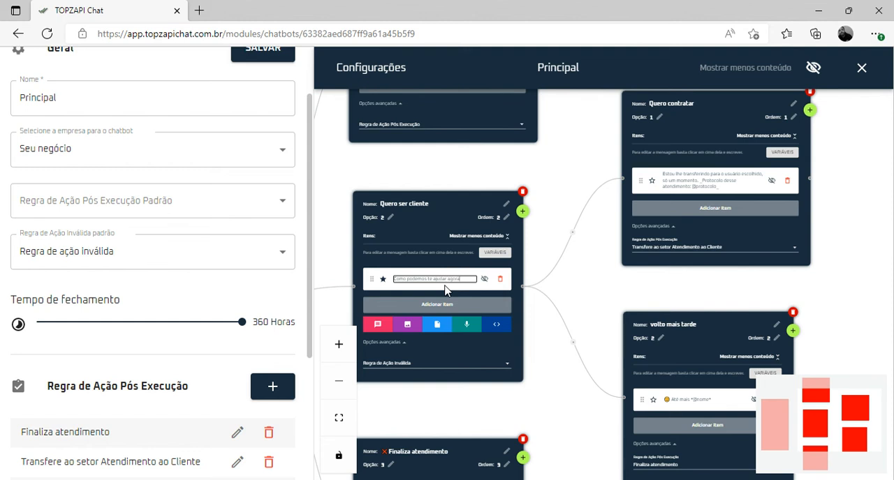
left_click(269, 53)
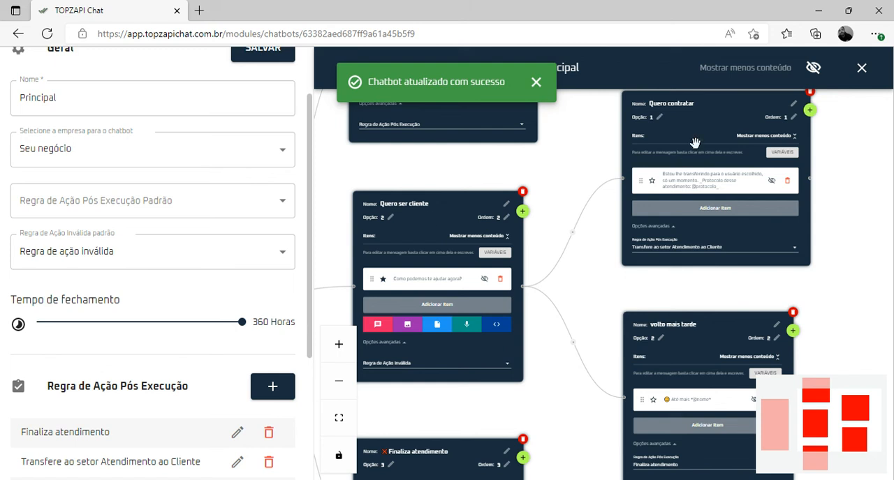
Add the image "Aviso estaremos fechados amarelo preto story de Instagram (2)" from Downloads to the Quero ser cliente block
left_click(407, 325)
left_click(417, 265)
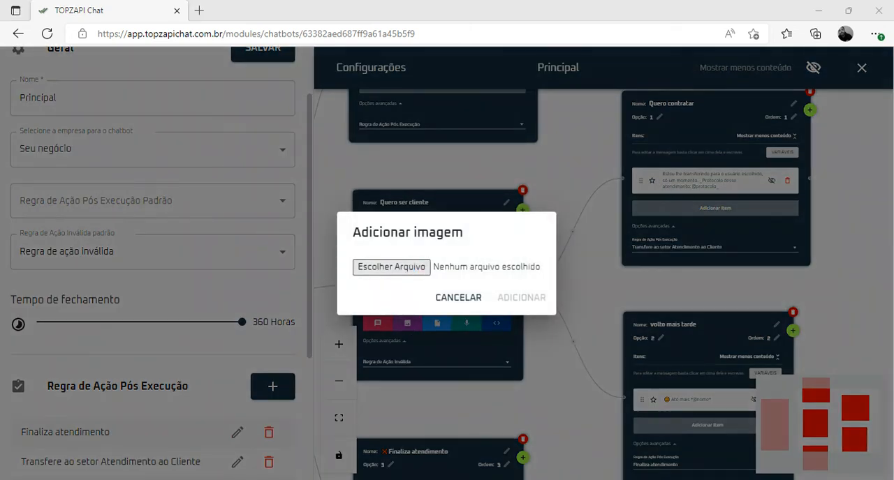
left_click(152, 150)
left_click(517, 334)
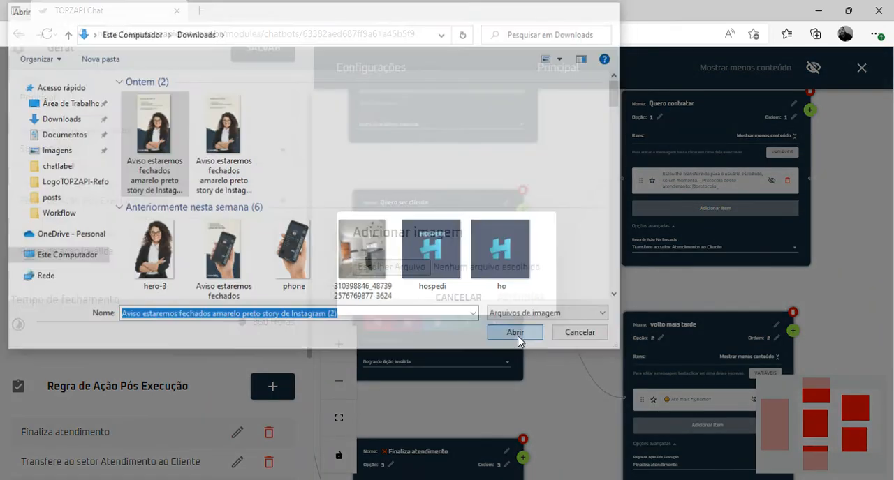
left_click(527, 300)
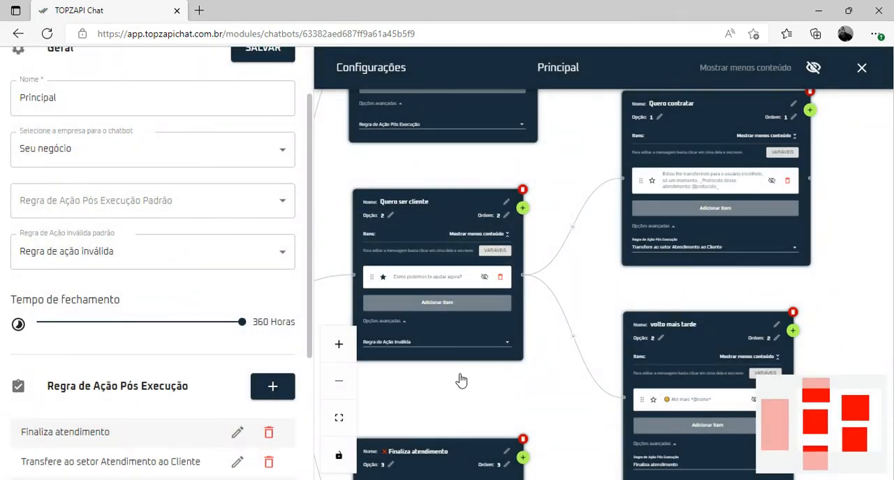
Reorder the Quero ser cliente items so the image precedes the "Como podemos te ajudar agora?" message, and save the chatbot
left_click_drag(603, 427, 542, 170)
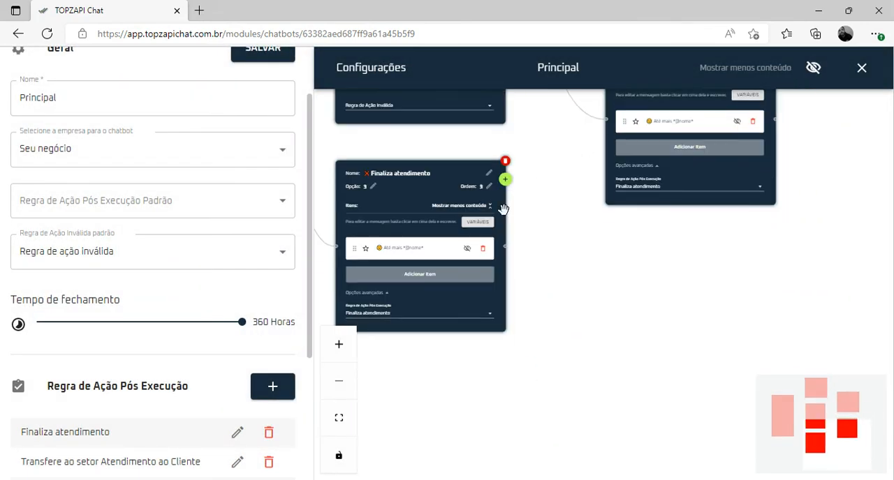
left_click_drag(505, 195, 504, 349)
left_click_drag(548, 101, 572, 347)
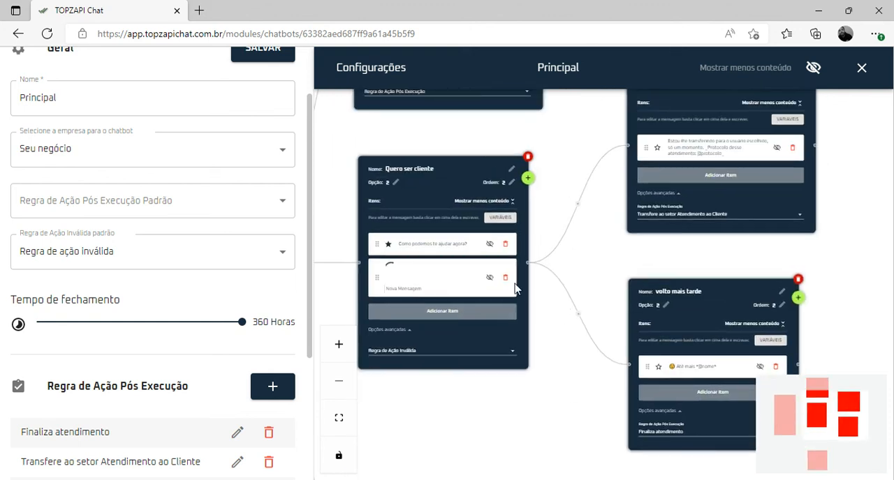
left_click_drag(377, 244, 380, 443)
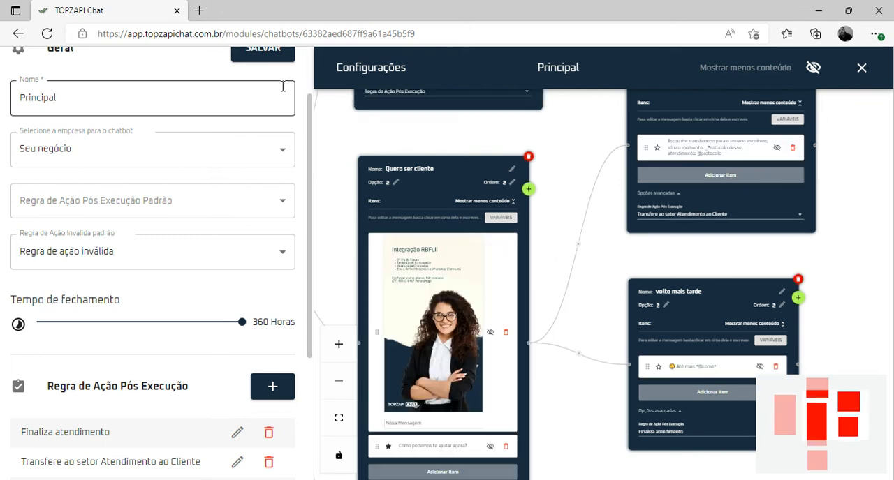
left_click(264, 59)
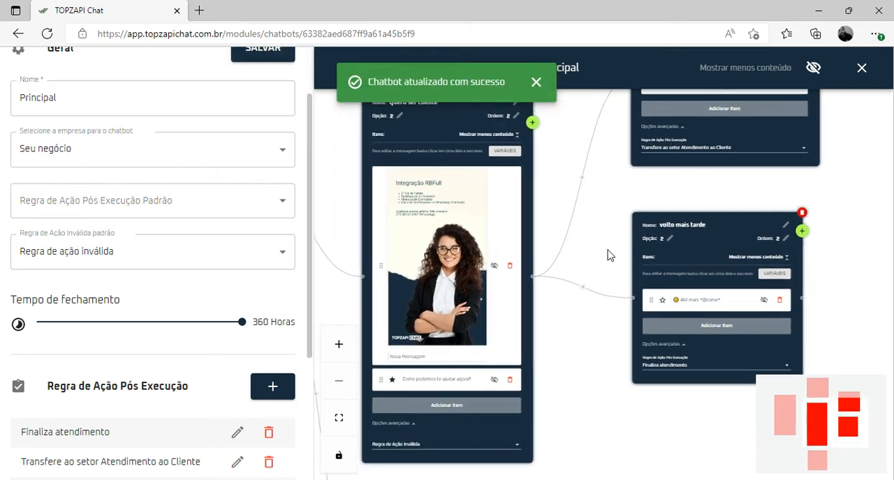
left_click(263, 57)
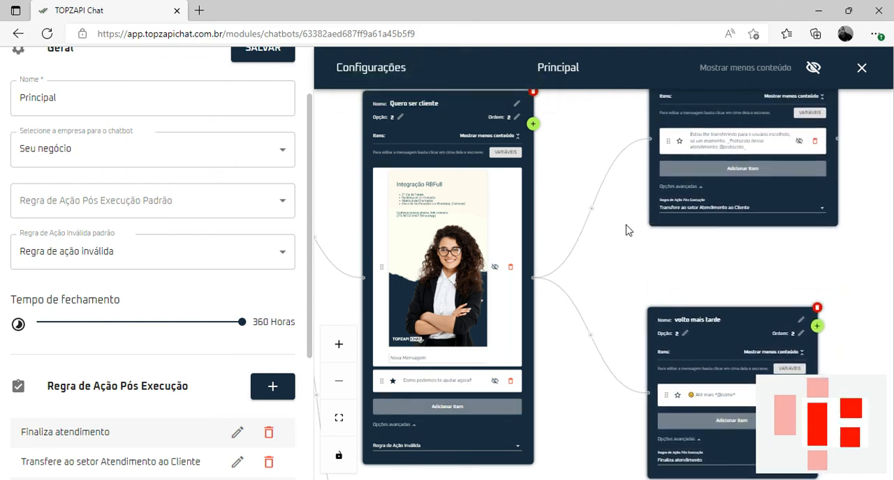
left_click(273, 55)
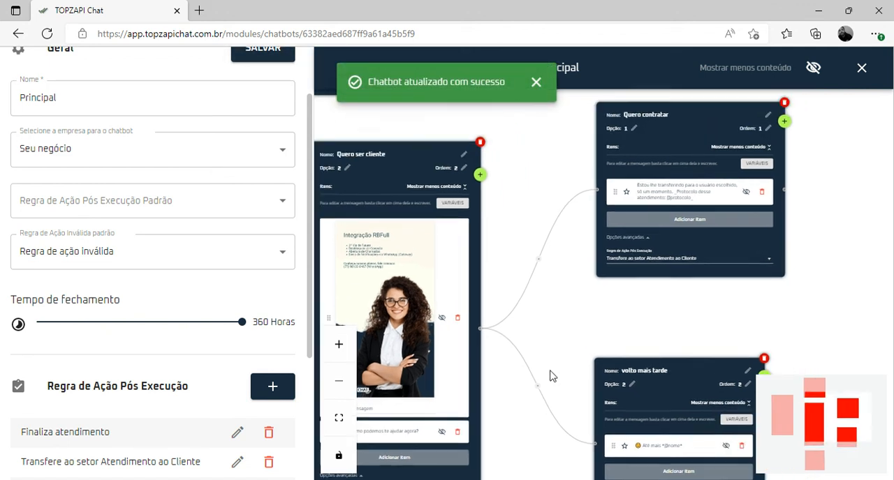
Examine the Quero ser cliente block and its connections to the "Quero contratar" and "volto mais tarde" submenus
scroll(594, 274, "down", 2)
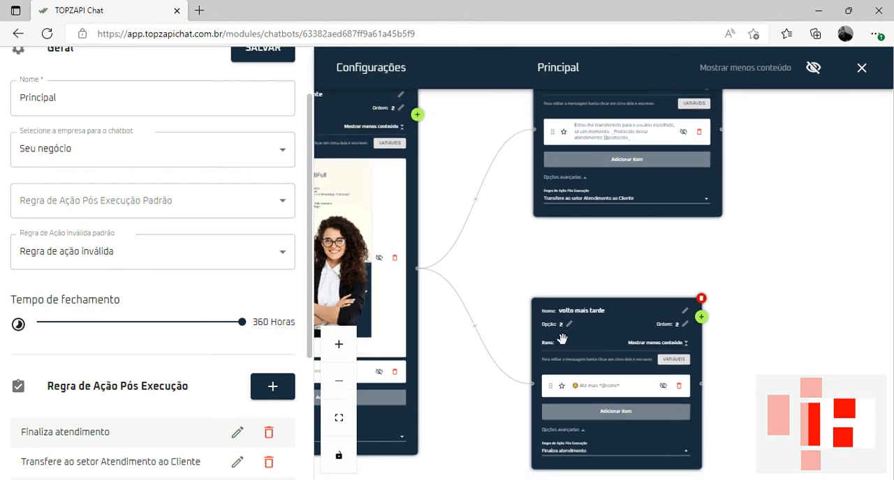
left_click_drag(543, 271, 695, 256)
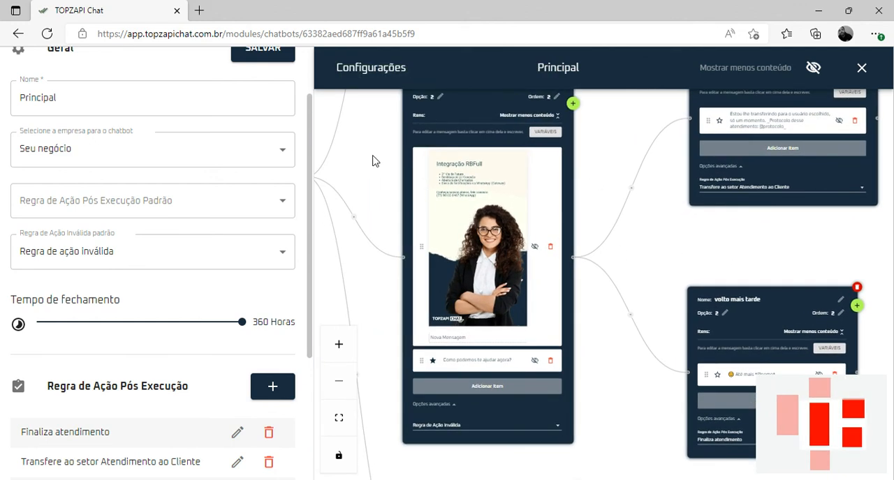
left_click_drag(372, 160, 446, 250)
left_click_drag(708, 324, 622, 242)
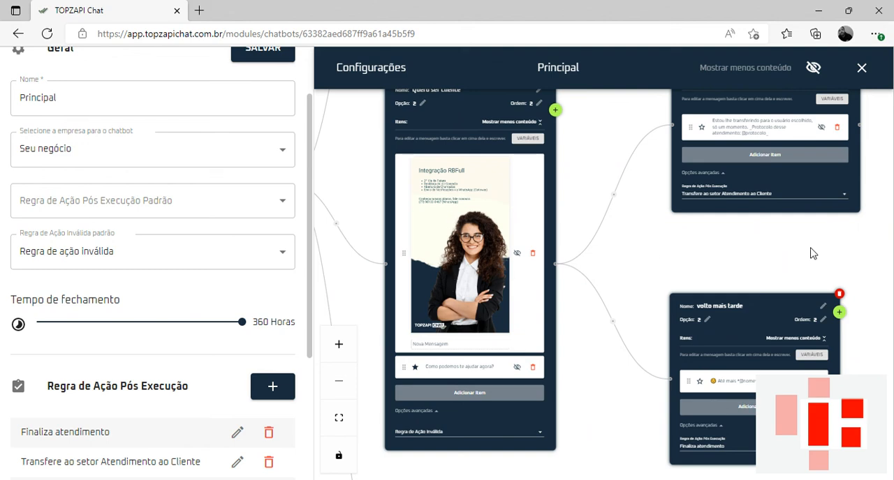
left_click_drag(766, 160, 634, 279)
left_click_drag(611, 359, 628, 180)
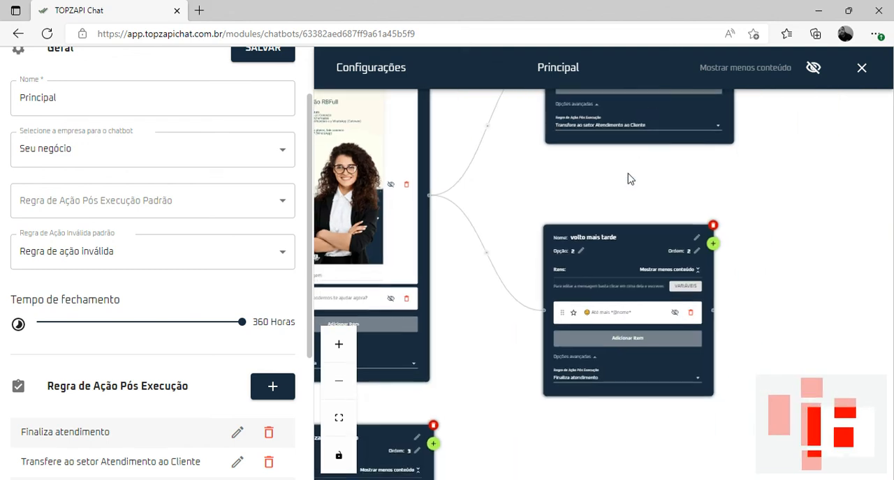
left_click_drag(535, 254, 598, 344)
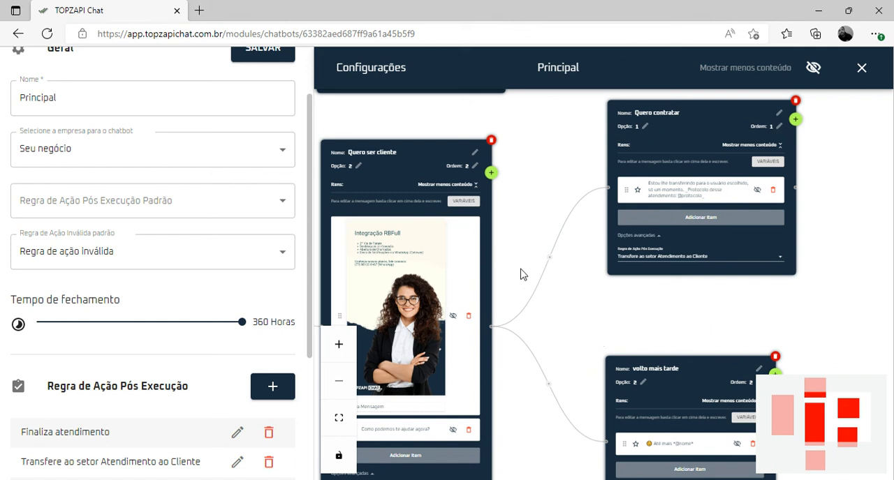